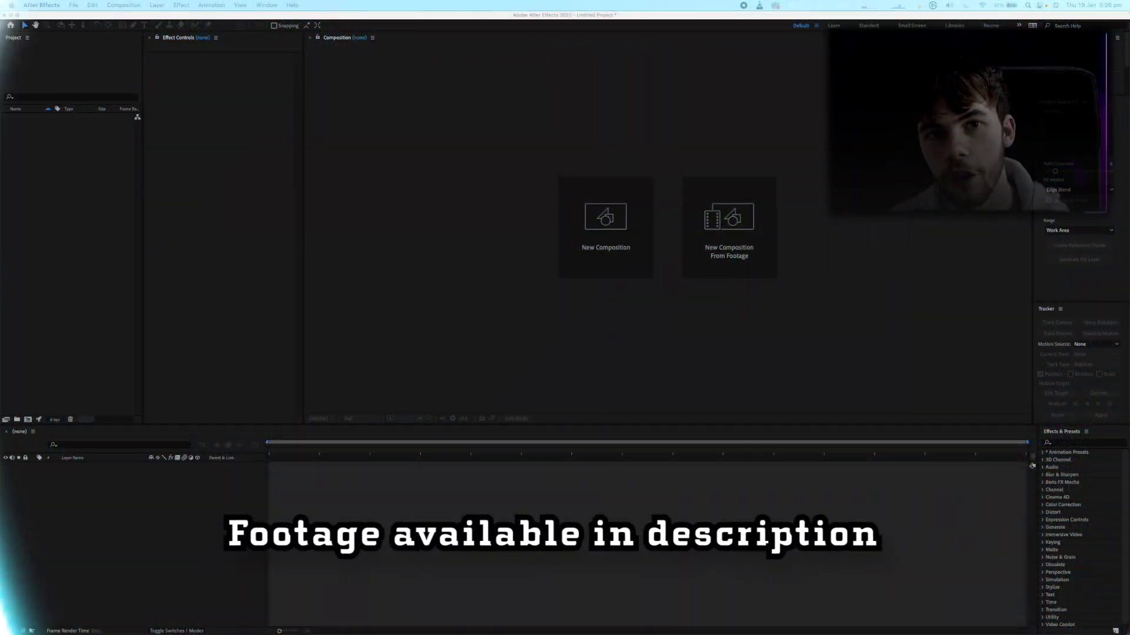
Import Tutorial Footage.MOV, build a composition from it, and open the clip in the Layer panel
{"action": "left_click_drag", "start_coordinate": [0, 311], "coordinate": [86, 308]}
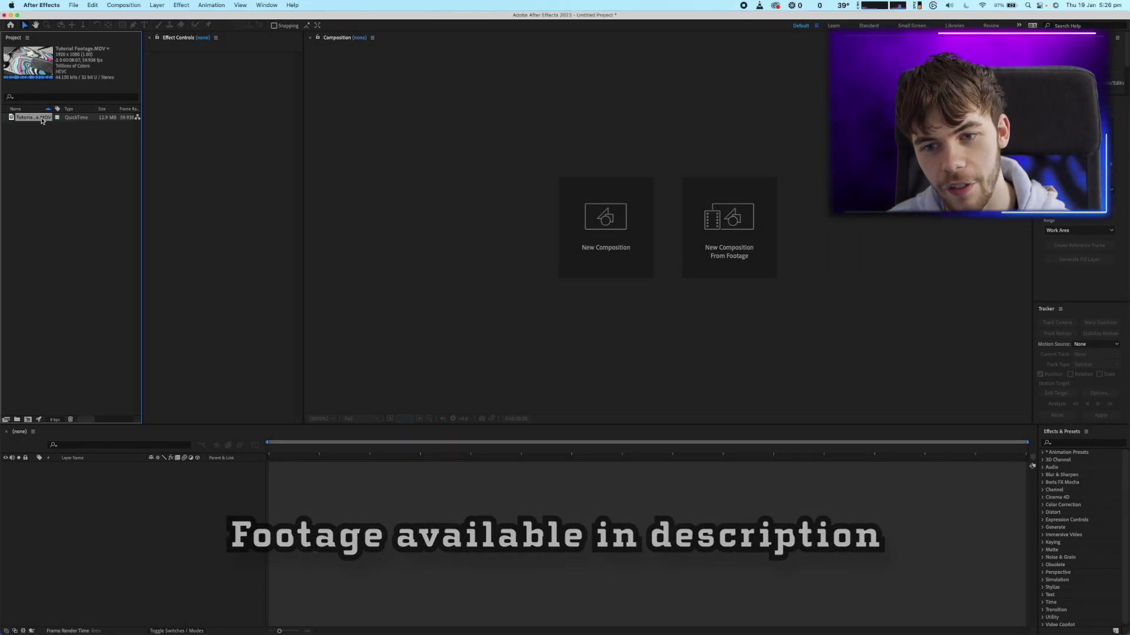
{"action": "left_click", "coordinate": [41, 119]}
{"action": "left_click_drag", "start_coordinate": [41, 120], "coordinate": [181, 493]}
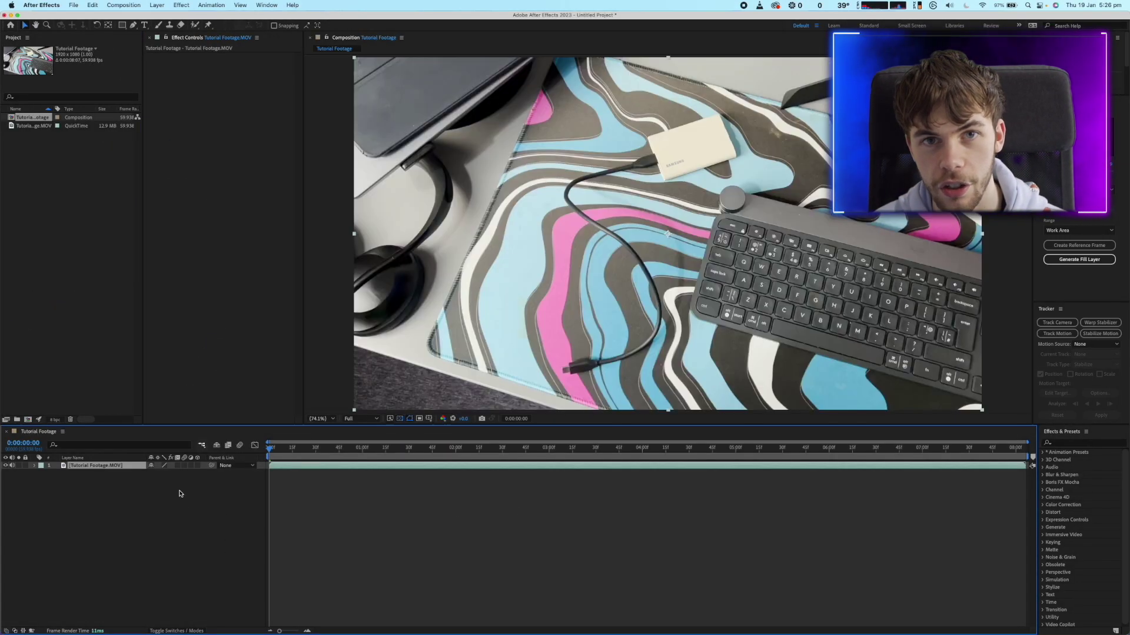
{"action": "double_click", "coordinate": [113, 467]}
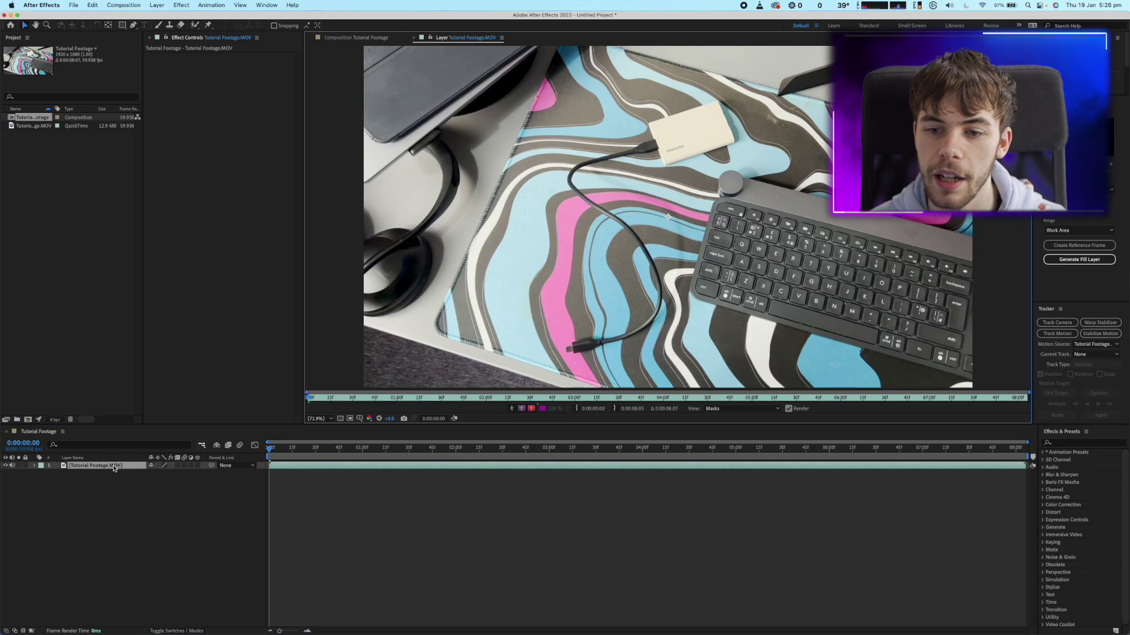
Roto Brush the keyboard at 0:00:05:22 and subtract the spill along its left edge
{"action": "left_click", "coordinate": [195, 26]}
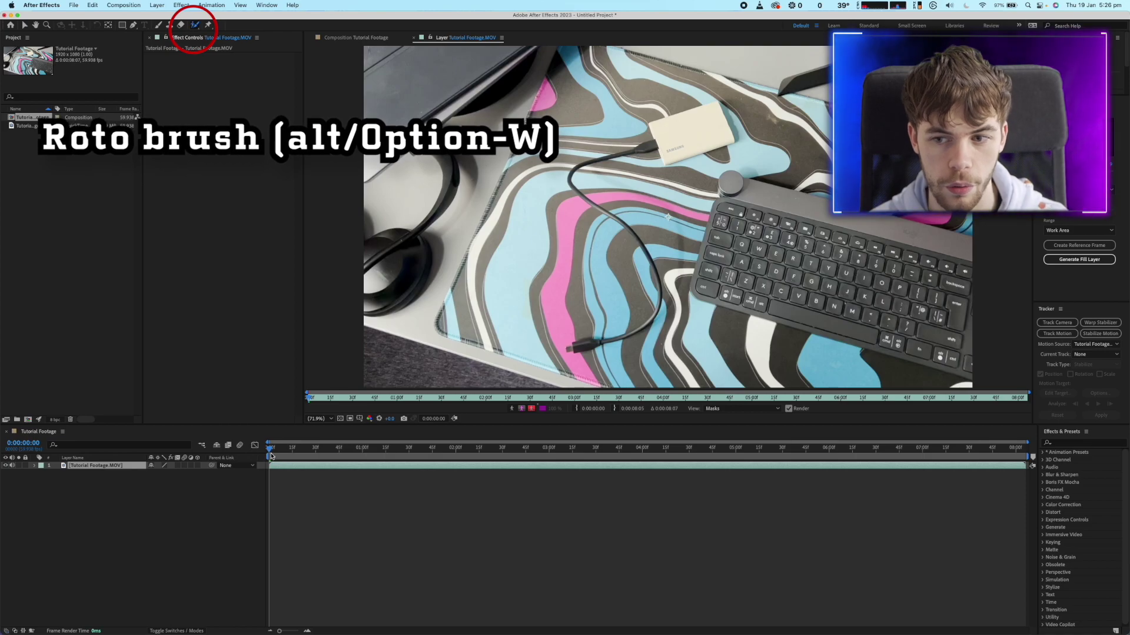
{"action": "left_click_drag", "start_coordinate": [271, 453], "coordinate": [769, 440]}
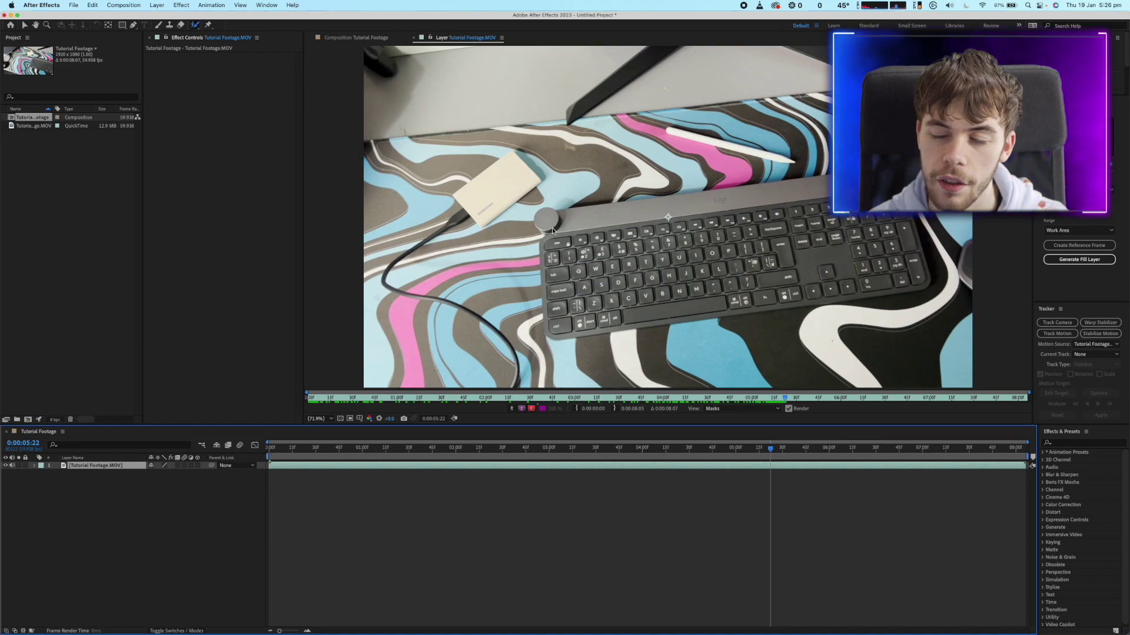
{"action": "mouse_move", "coordinate": [552, 231]}
{"action": "left_mouse_down"}
{"action": "mouse_move", "coordinate": [833, 197]}
{"action": "mouse_move", "coordinate": [685, 294]}
{"action": "mouse_move", "coordinate": [567, 246]}
{"action": "mouse_move", "coordinate": [877, 252]}
{"action": "mouse_move", "coordinate": [683, 254]}
{"action": "left_mouse_up"}
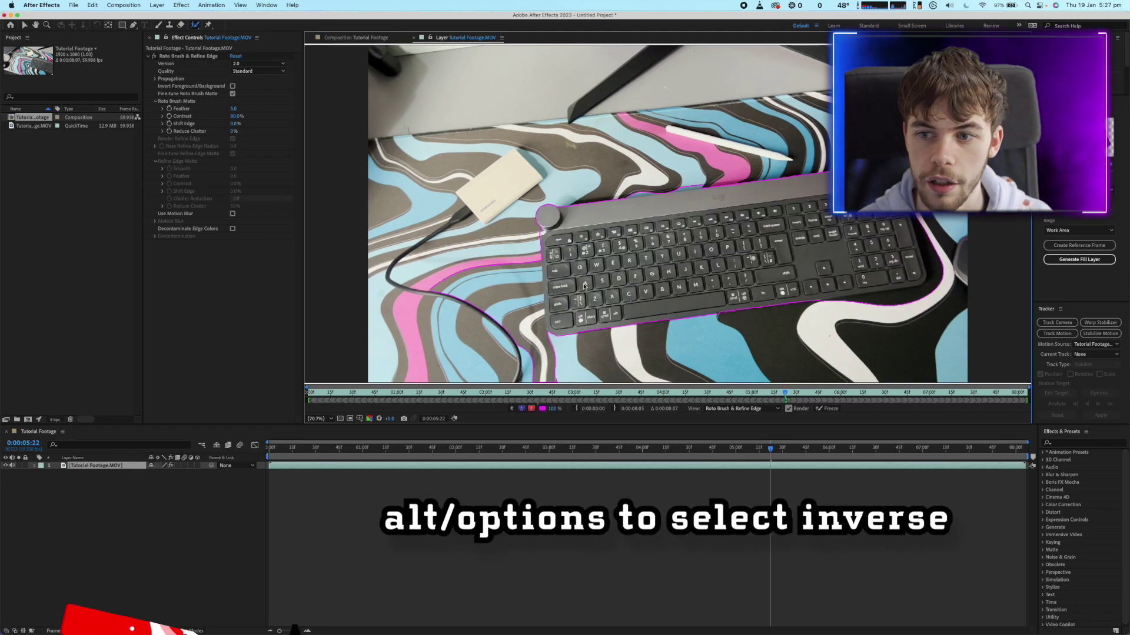
{"action": "mouse_move", "coordinate": [494, 253]}
{"action": "left_mouse_down"}
{"action": "mouse_move", "coordinate": [505, 332]}
{"action": "mouse_move", "coordinate": [553, 362]}
{"action": "left_mouse_up"}
{"action": "left_click_drag", "start_coordinate": [521, 237], "coordinate": [537, 362]}
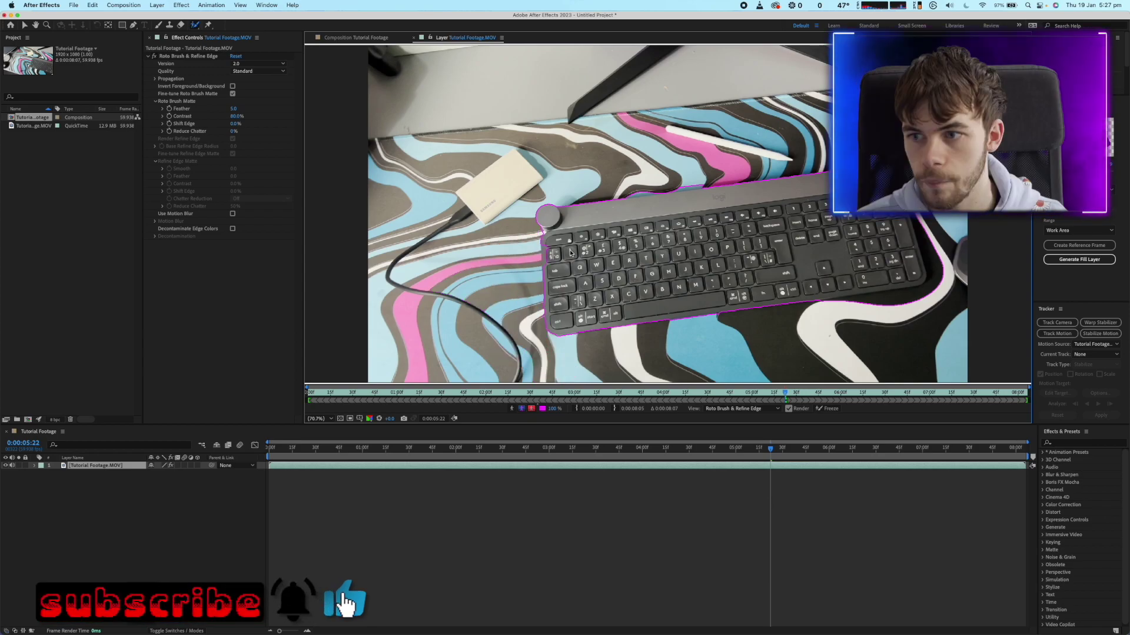
Refine the matte's left and top edges at 200% zoom, then propagate it forward to 0:00:06:22
{"action": "key", "text": "period"}
{"action": "key", "text": "period"}
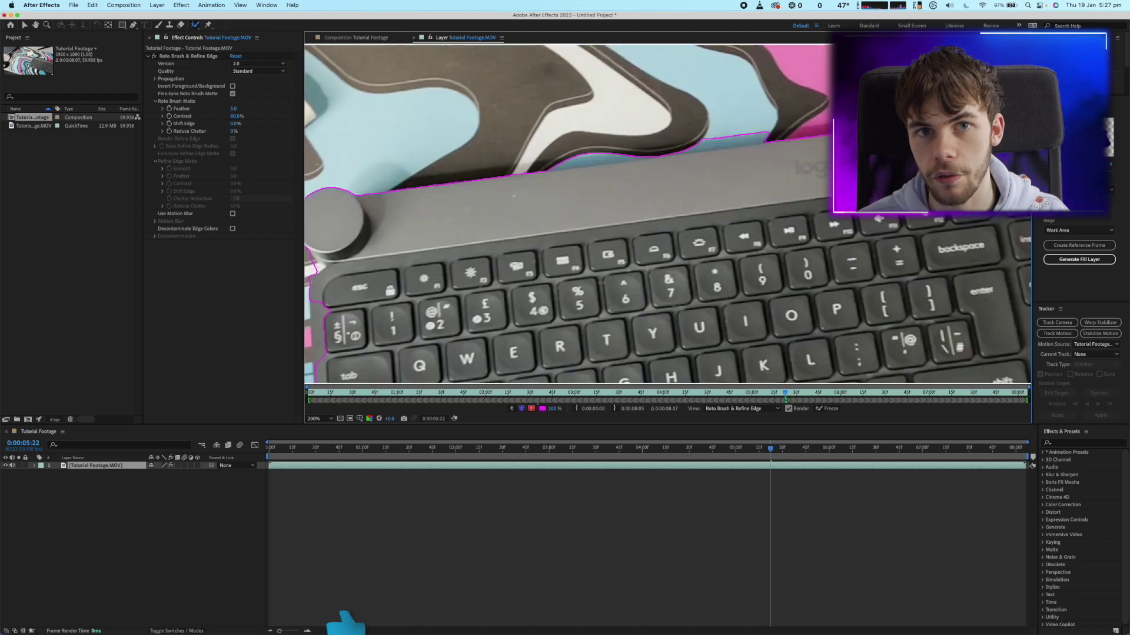
{"action": "mouse_move", "coordinate": [537, 256]}
{"action": "left_mouse_down"}
{"action": "mouse_move", "coordinate": [611, 256]}
{"action": "mouse_move", "coordinate": [537, 256]}
{"action": "left_mouse_up"}
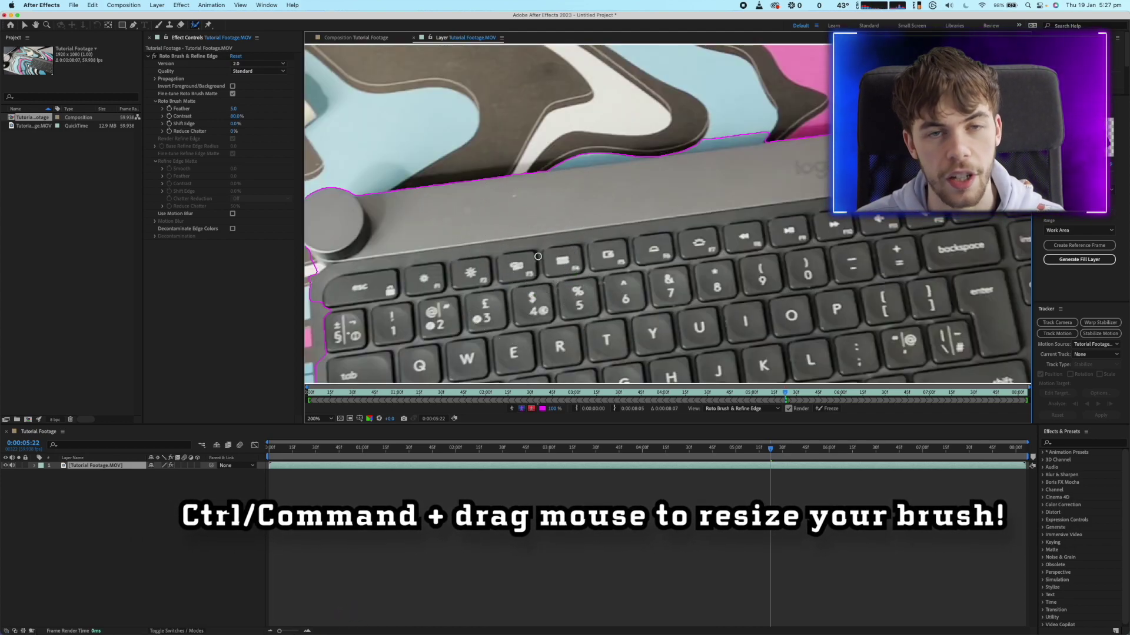
{"action": "left_click_drag", "start_coordinate": [322, 299], "coordinate": [322, 322]}
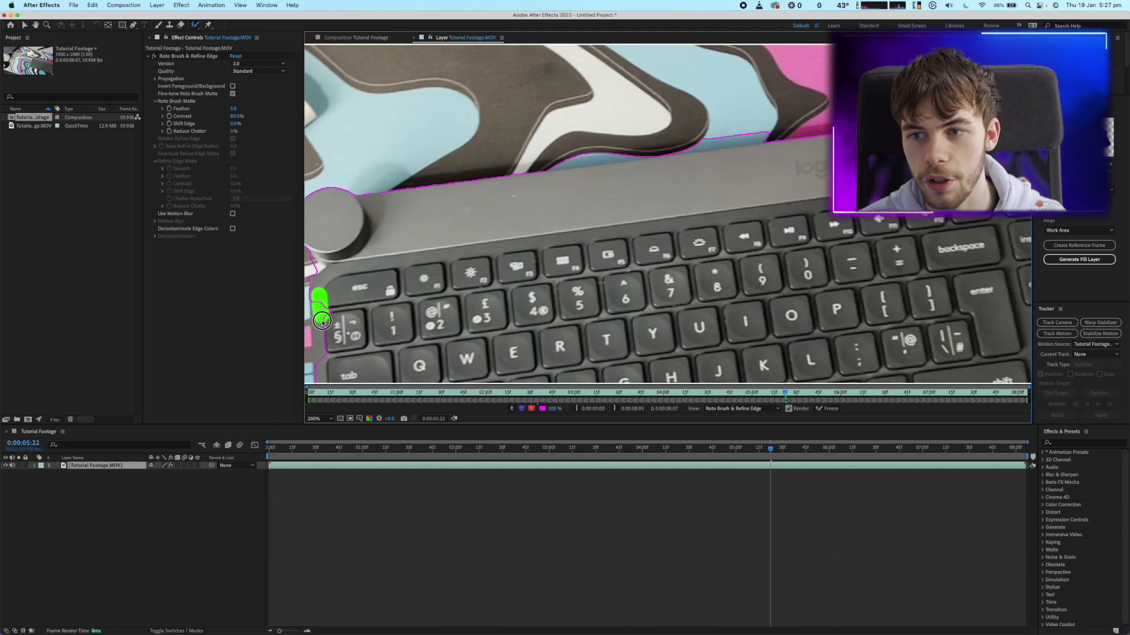
{"action": "left_click_drag", "start_coordinate": [325, 368], "coordinate": [325, 371]}
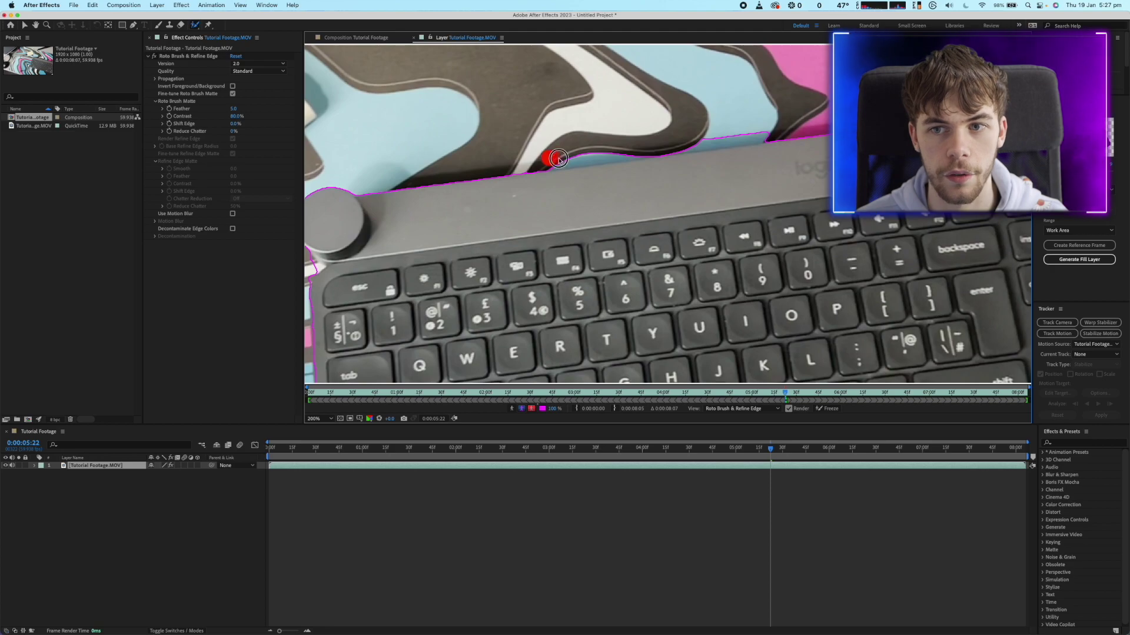
{"action": "left_click_drag", "start_coordinate": [557, 158], "coordinate": [778, 135]}
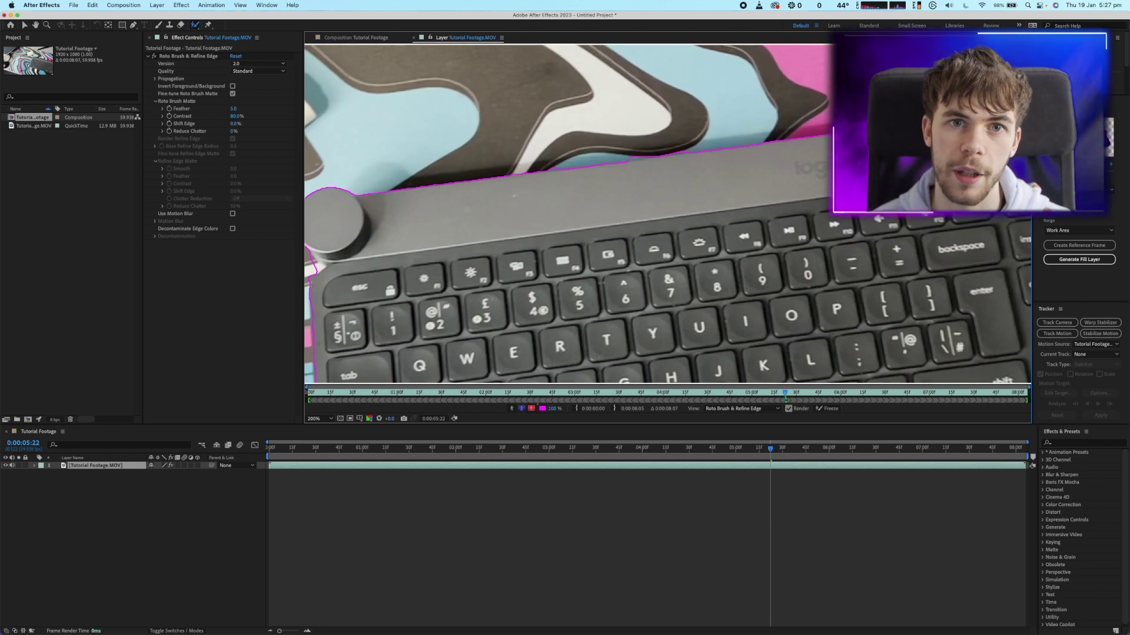
{"action": "key", "text": "shift+slash"}
{"action": "key", "text": "space"}
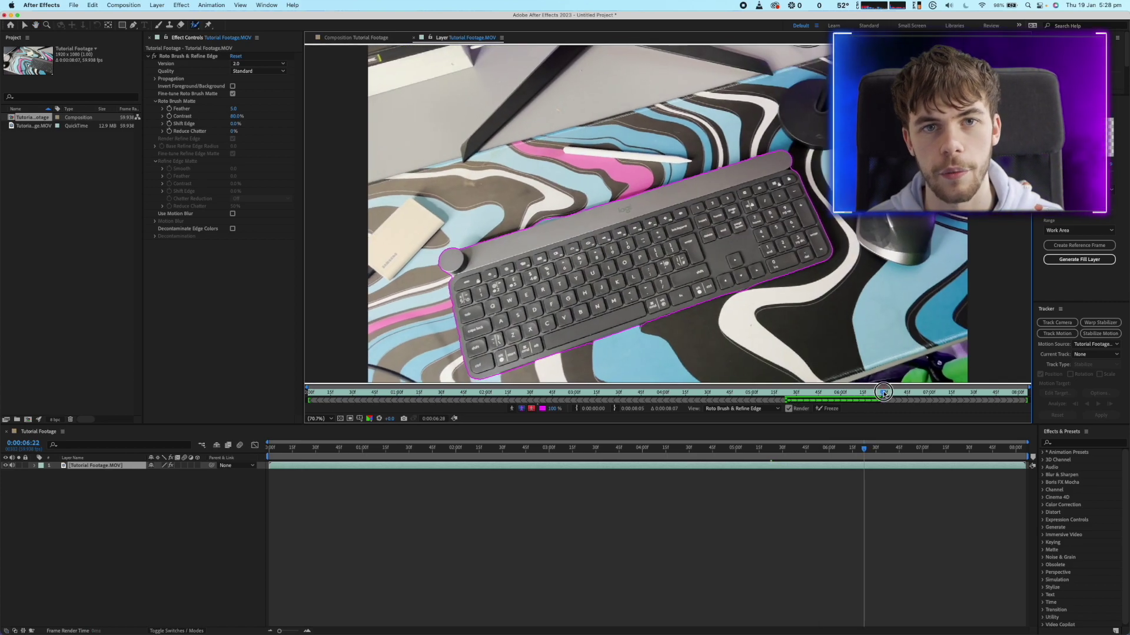
Add the keyboard's lower-left corner to the matte and check the propagated roto from the first frame
{"action": "left_click_drag", "start_coordinate": [438, 372], "coordinate": [442, 373]}
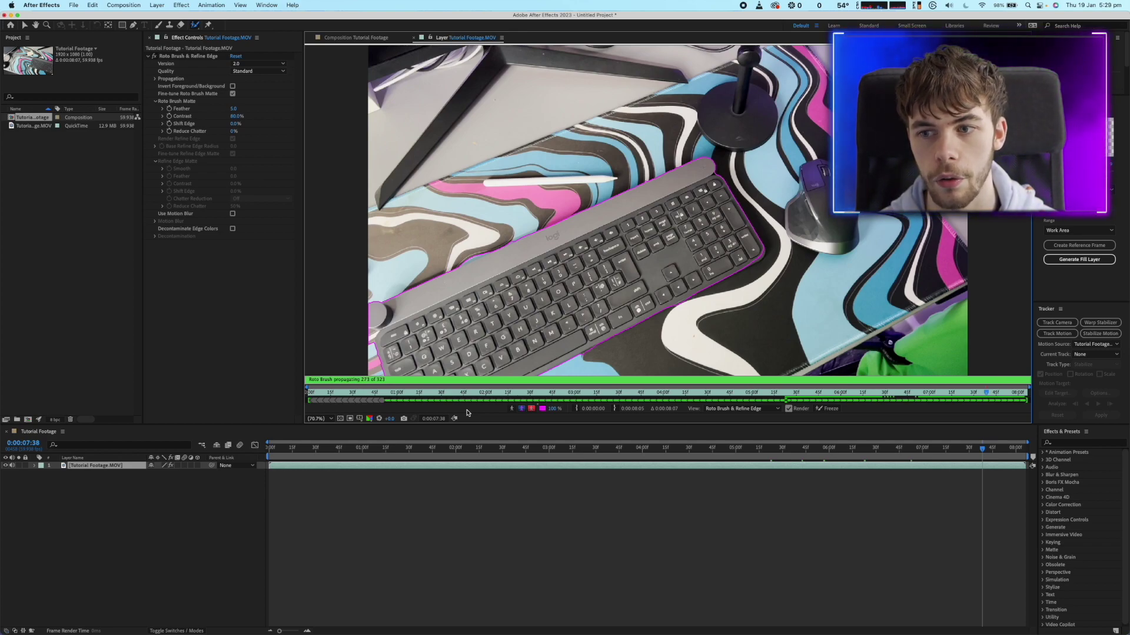
{"action": "left_click_drag", "start_coordinate": [1000, 390], "coordinate": [310, 393]}
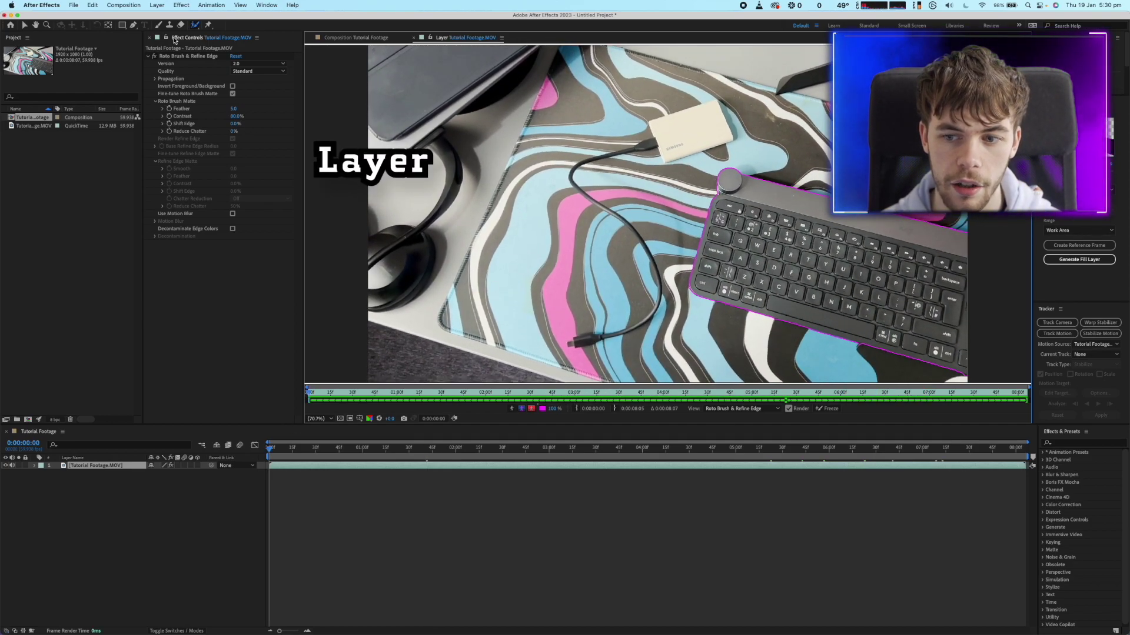
Run Layer > Auto-trace with Time Span set to Work Area, producing Mask 1 and Mask 2
{"action": "left_click", "coordinate": [156, 4]}
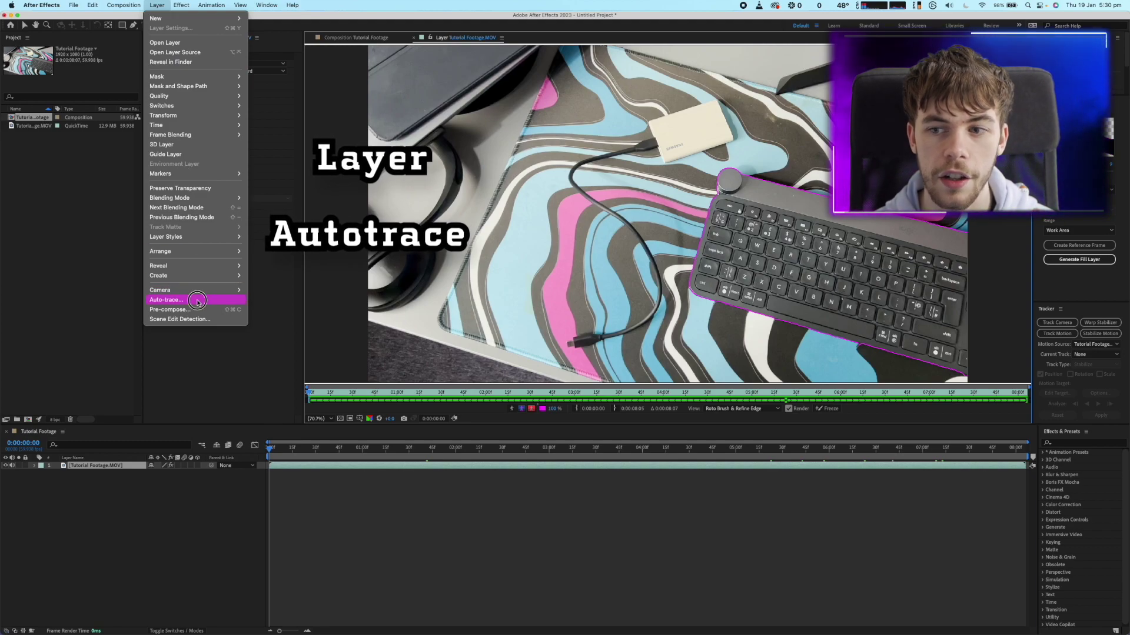
{"action": "left_click", "coordinate": [166, 300]}
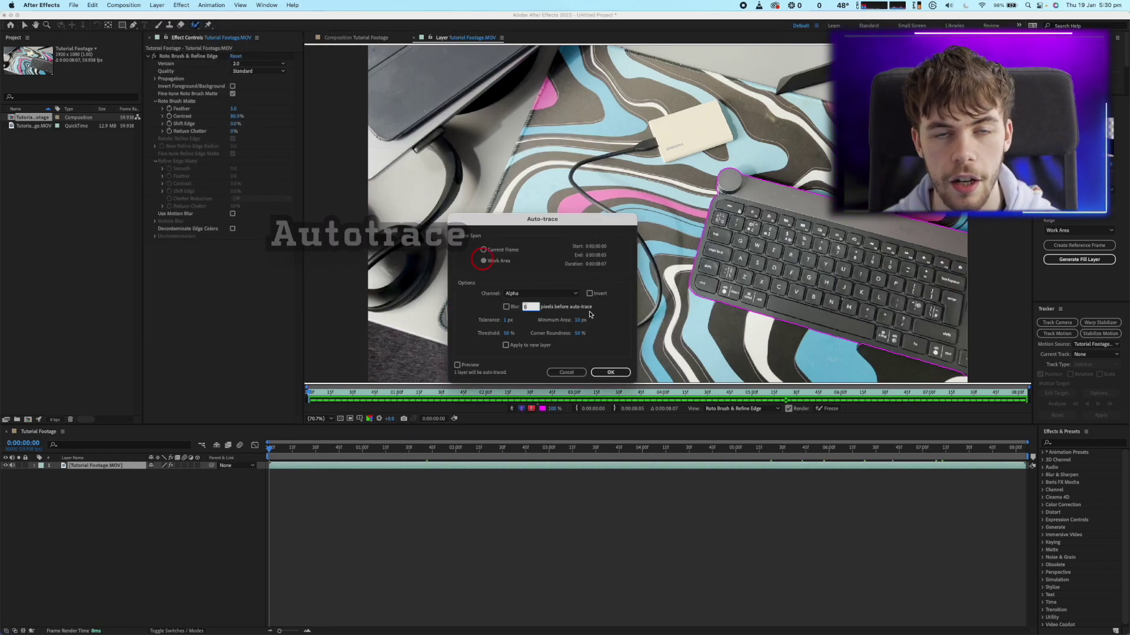
{"action": "left_click", "coordinate": [499, 266]}
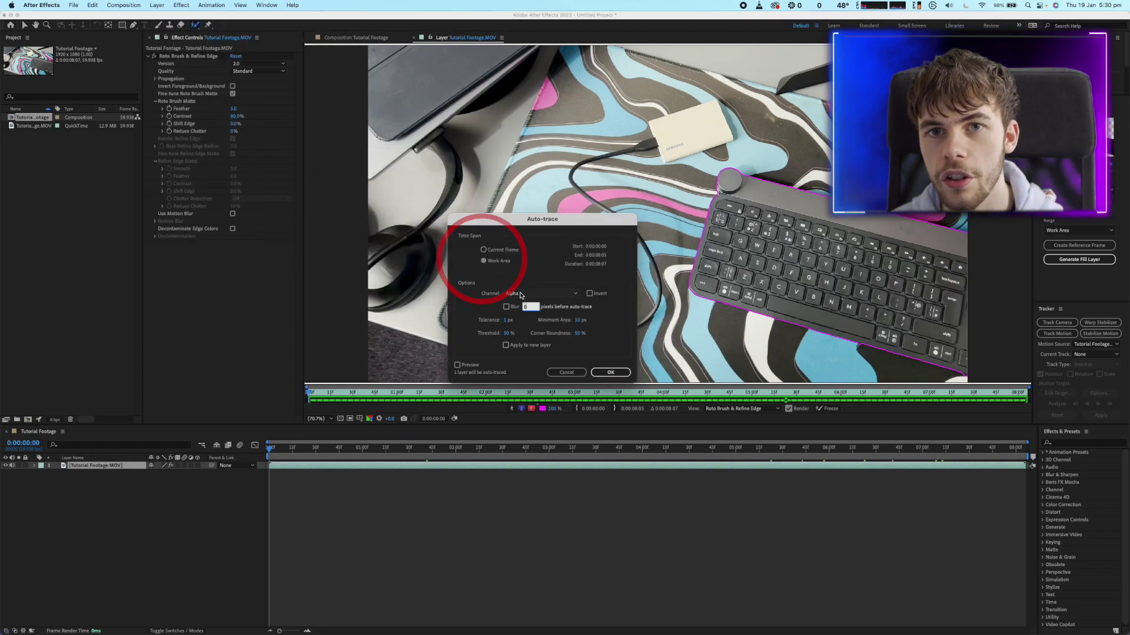
{"action": "left_click", "coordinate": [604, 372]}
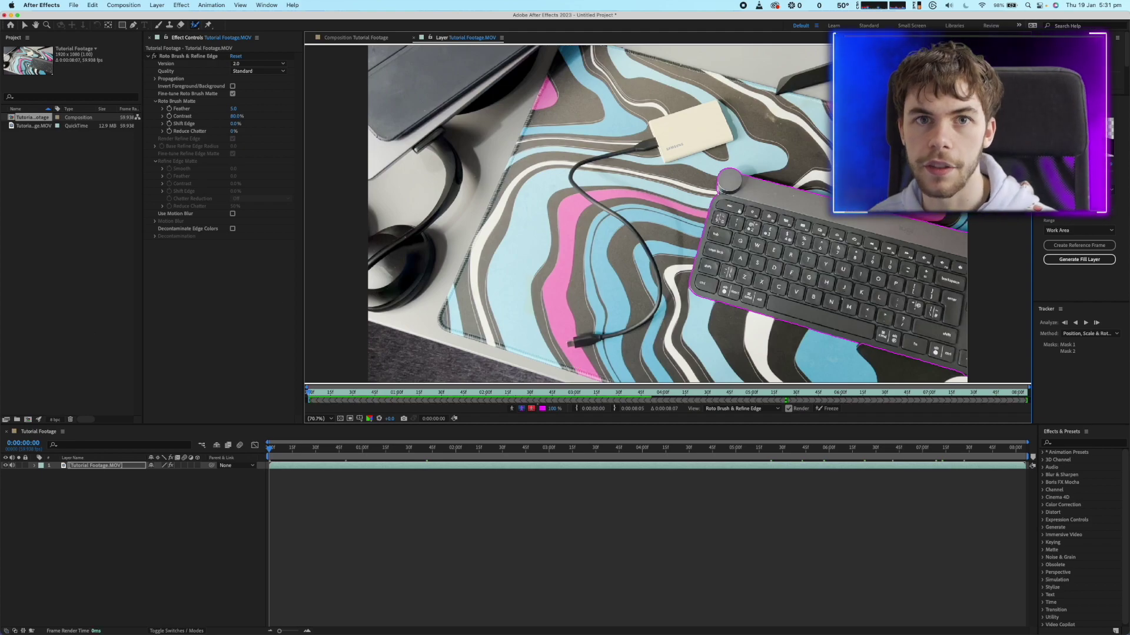
Return to the Tutorial Footage composition, expand the footage layer, and begin adding a new layer
{"action": "left_click", "coordinate": [348, 38]}
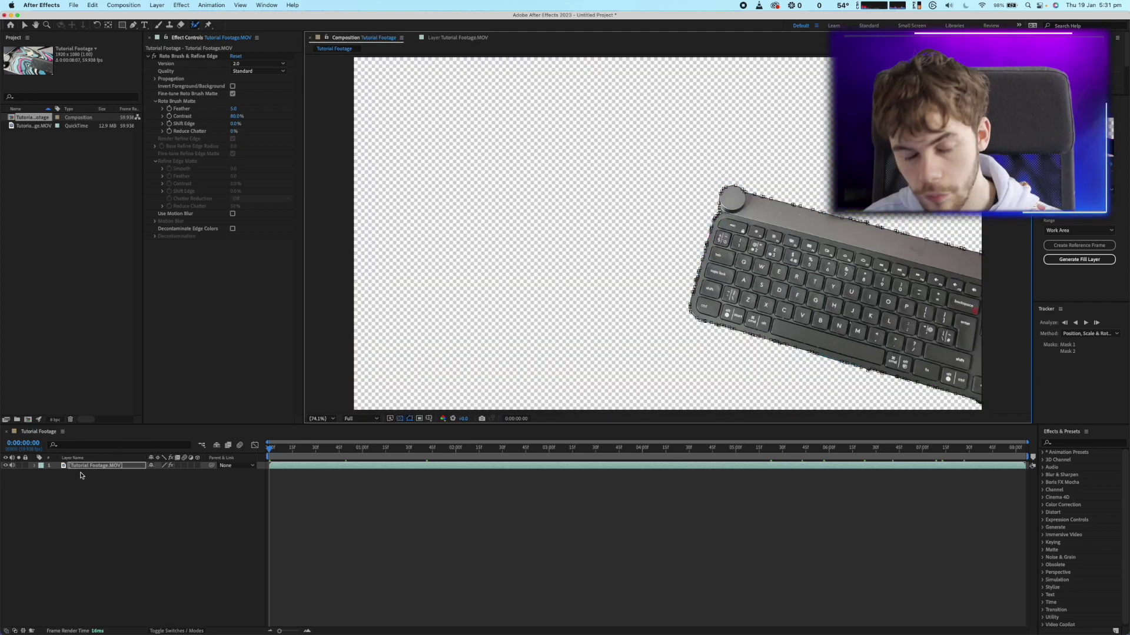
{"action": "left_click", "coordinate": [34, 466]}
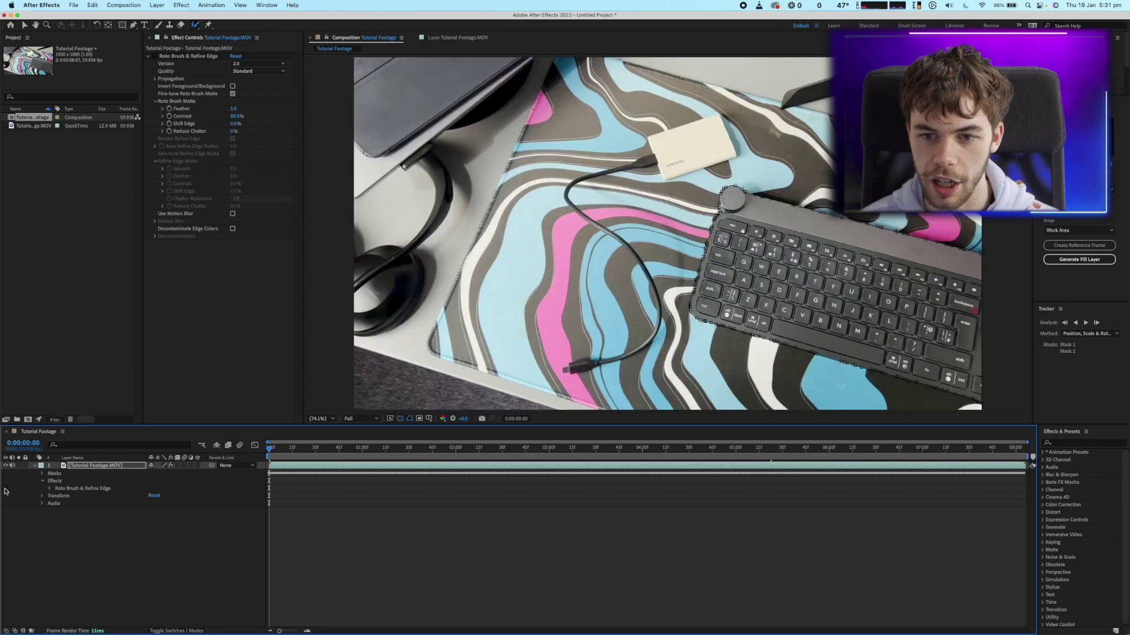
{"action": "right_click", "coordinate": [194, 509]}
Add an adjustment layer and rename it 'Saber effect'
{"action": "mouse_move", "coordinate": [212, 514]}
{"action": "left_click", "coordinate": [330, 588]}
{"action": "right_click", "coordinate": [120, 465]}
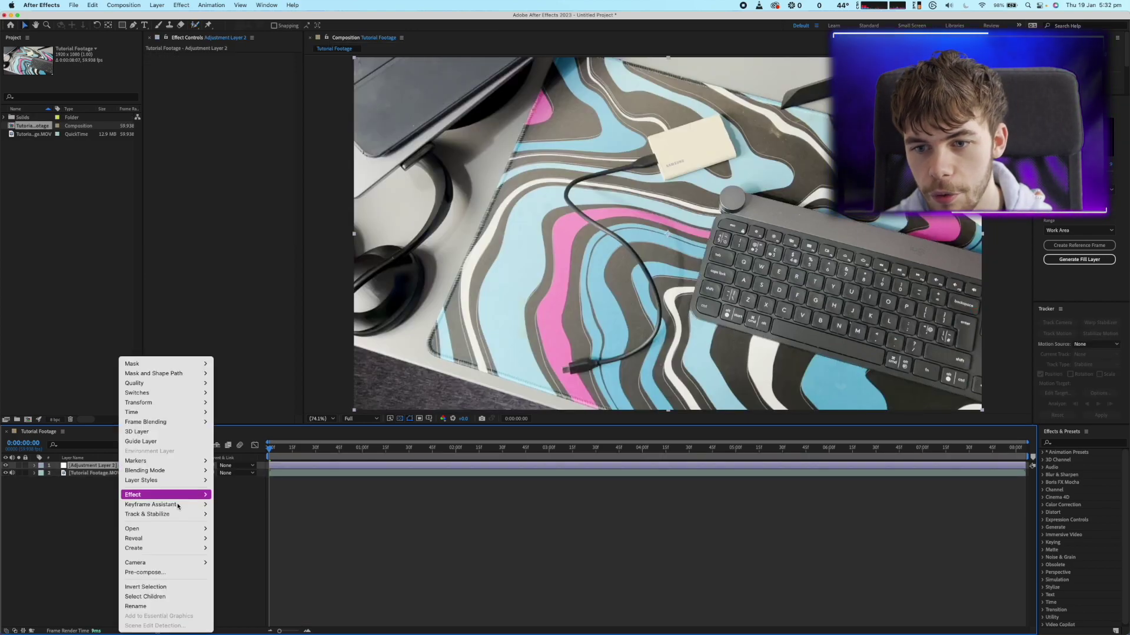
{"action": "left_click", "coordinate": [147, 606]}
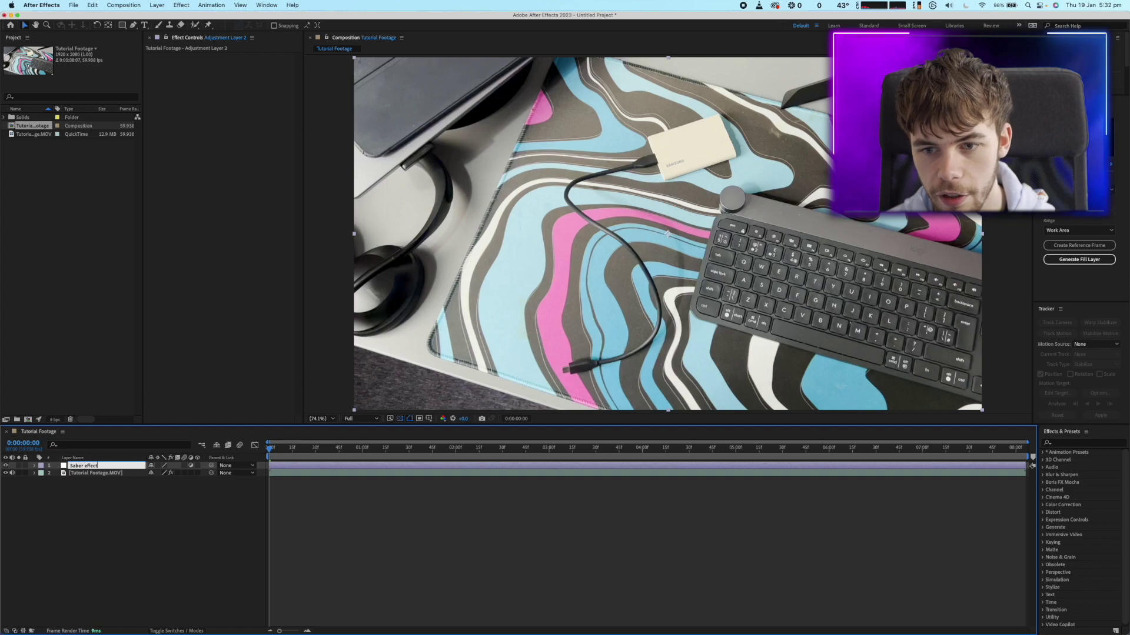
{"action": "type", "text": "Saber effect"}
{"action": "key", "text": "Return"}
Copy the footage layer's Mask 1 onto the Saber effect layer
{"action": "left_click", "coordinate": [34, 473]}
{"action": "left_click", "coordinate": [69, 488]}
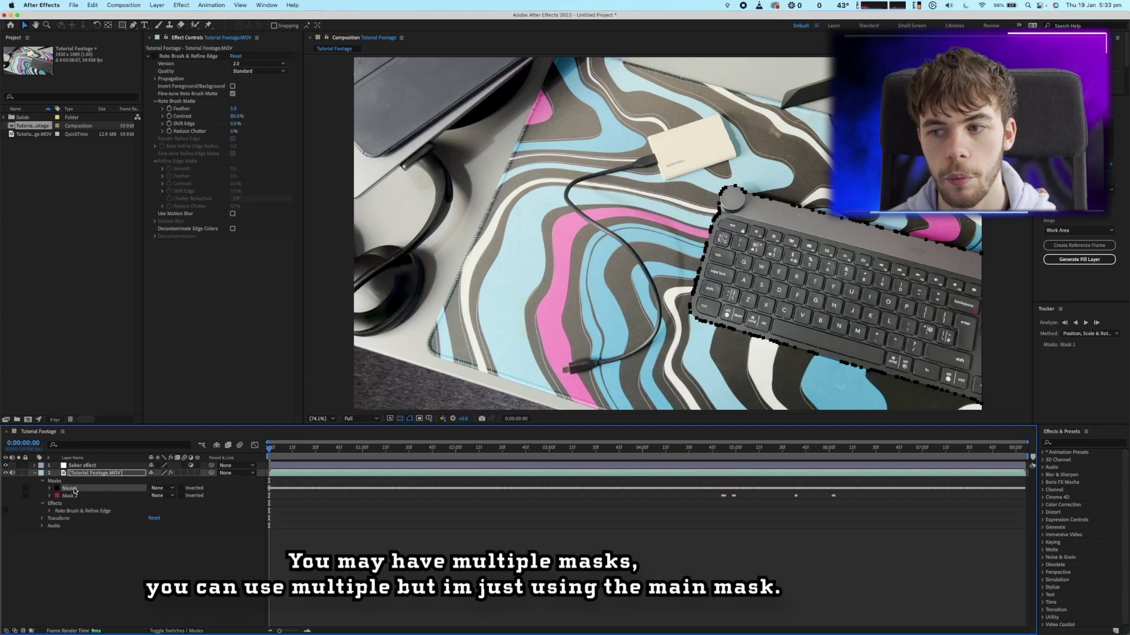
{"action": "left_click", "coordinate": [36, 464]}
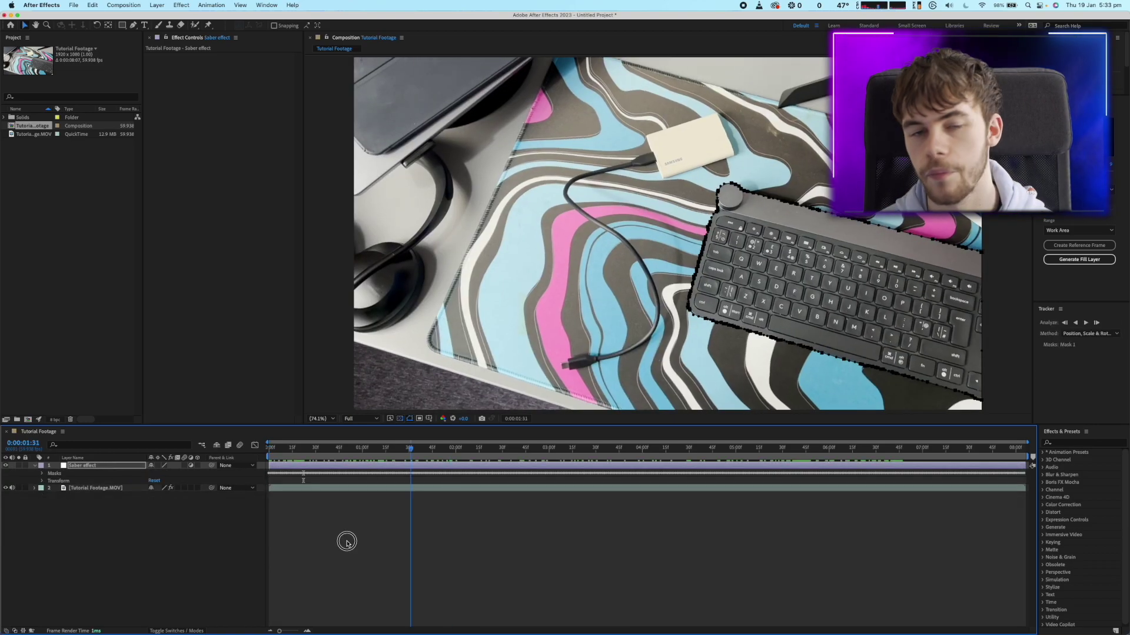
Apply the Saber effect to the Saber effect layer from Effects & Presets
{"action": "key", "text": "Home"}
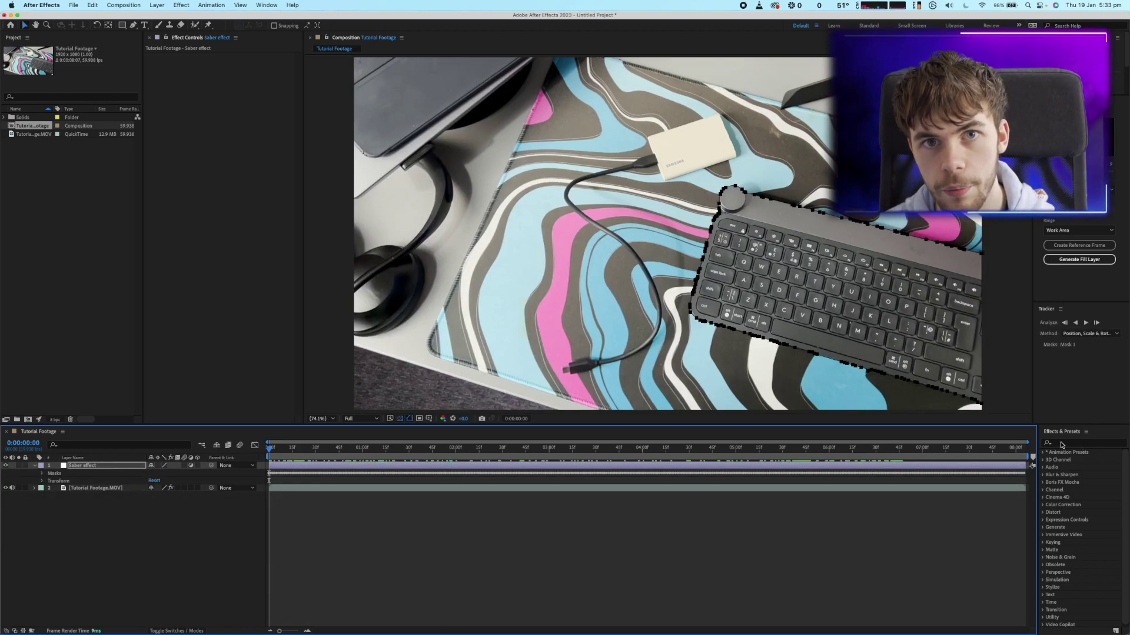
{"action": "left_click", "coordinate": [1062, 443]}
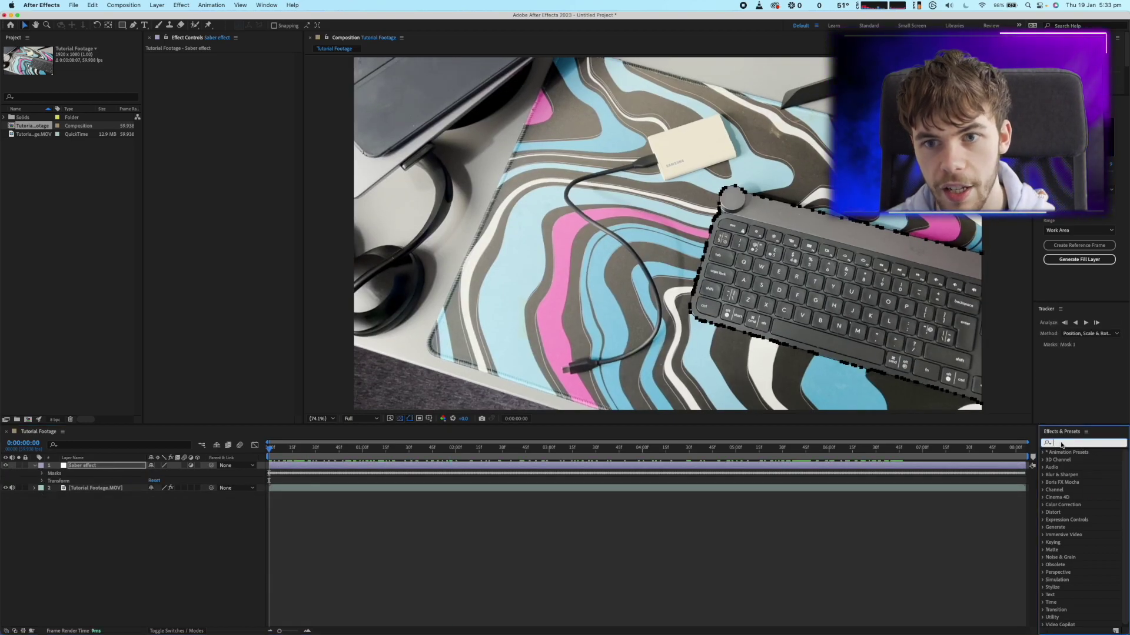
{"action": "type", "text": "sabe"}
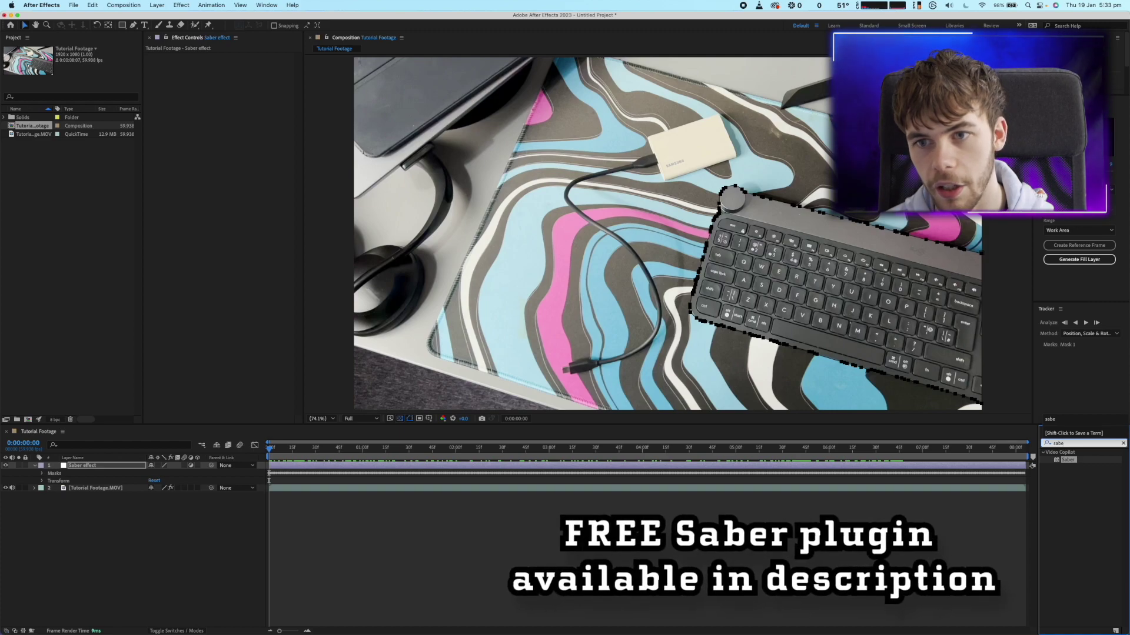
{"action": "left_click_drag", "start_coordinate": [1083, 466], "coordinate": [223, 328]}
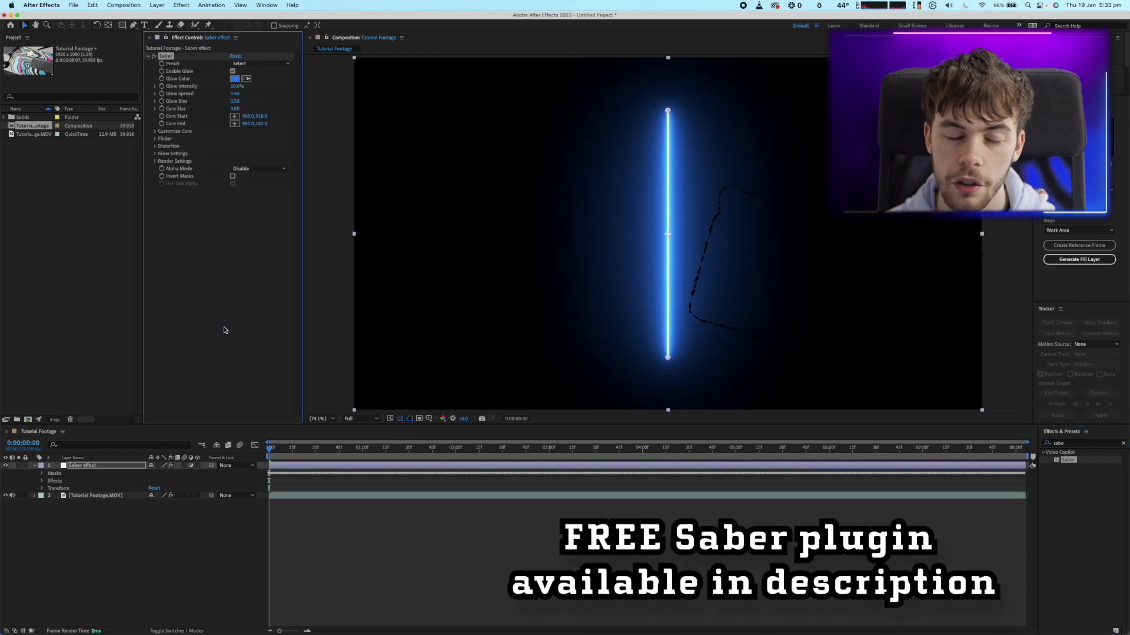
Set the Saber effect layer's blending mode to Screen
{"action": "right_click", "coordinate": [108, 469]}
{"action": "mouse_move", "coordinate": [153, 471]}
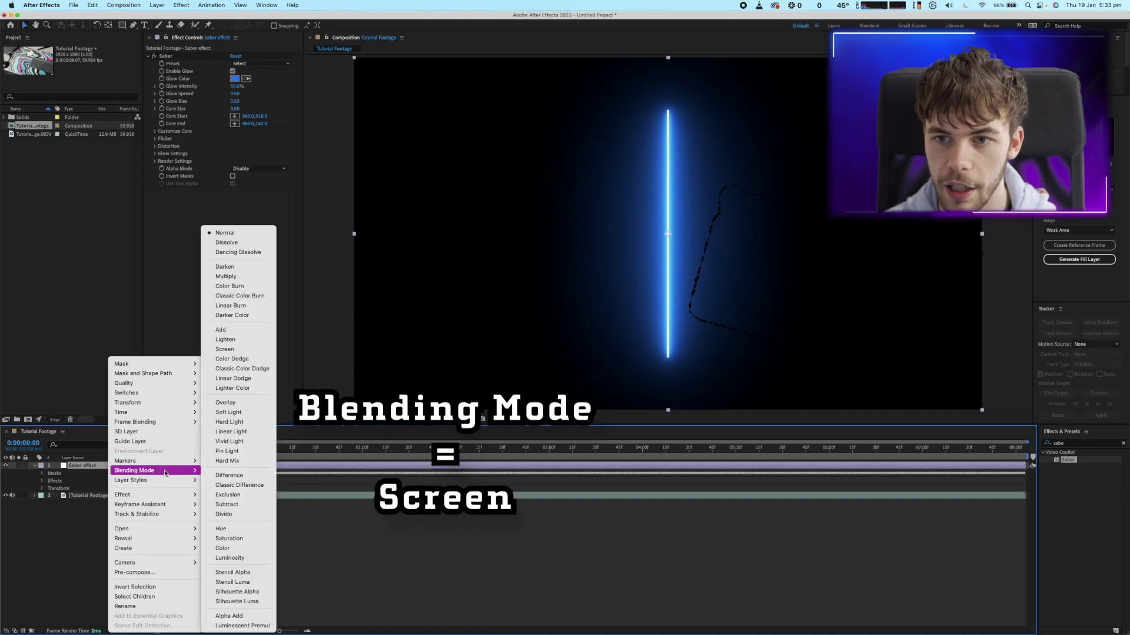
{"action": "left_click", "coordinate": [240, 351]}
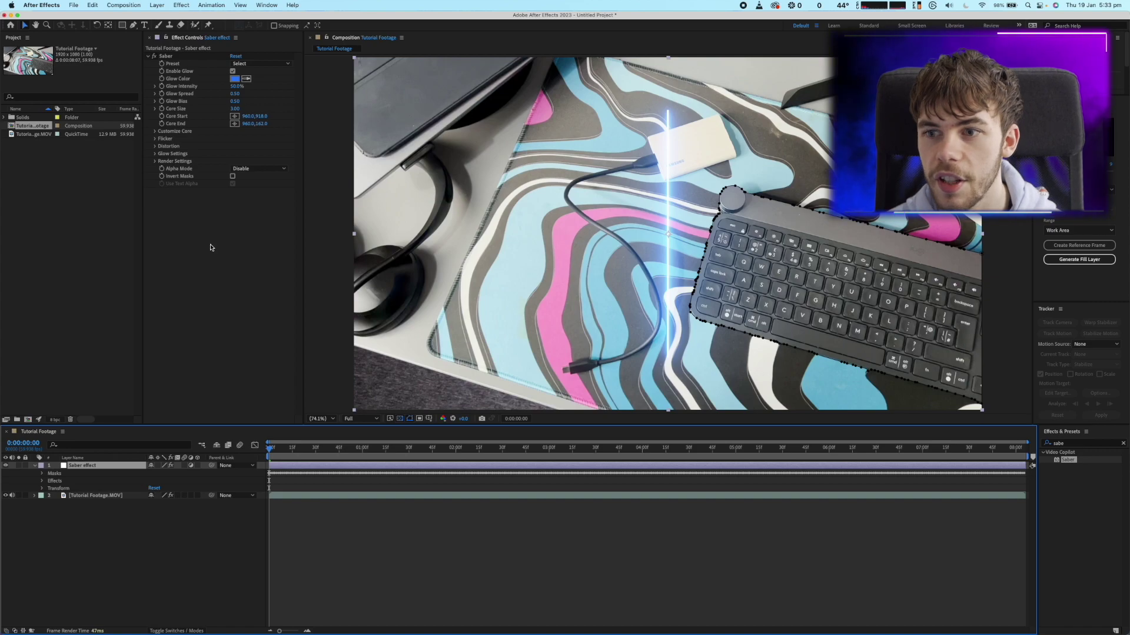
Set Saber's Core Type to Layer Masks under Customize Core
{"action": "left_click", "coordinate": [156, 131]}
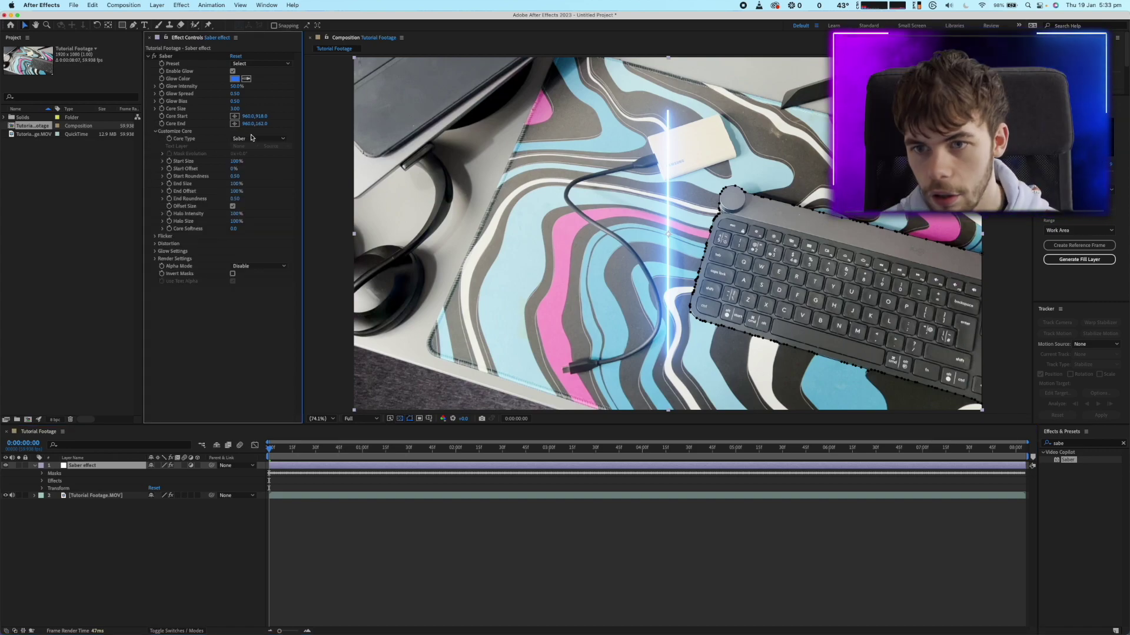
{"action": "left_click", "coordinate": [257, 141]}
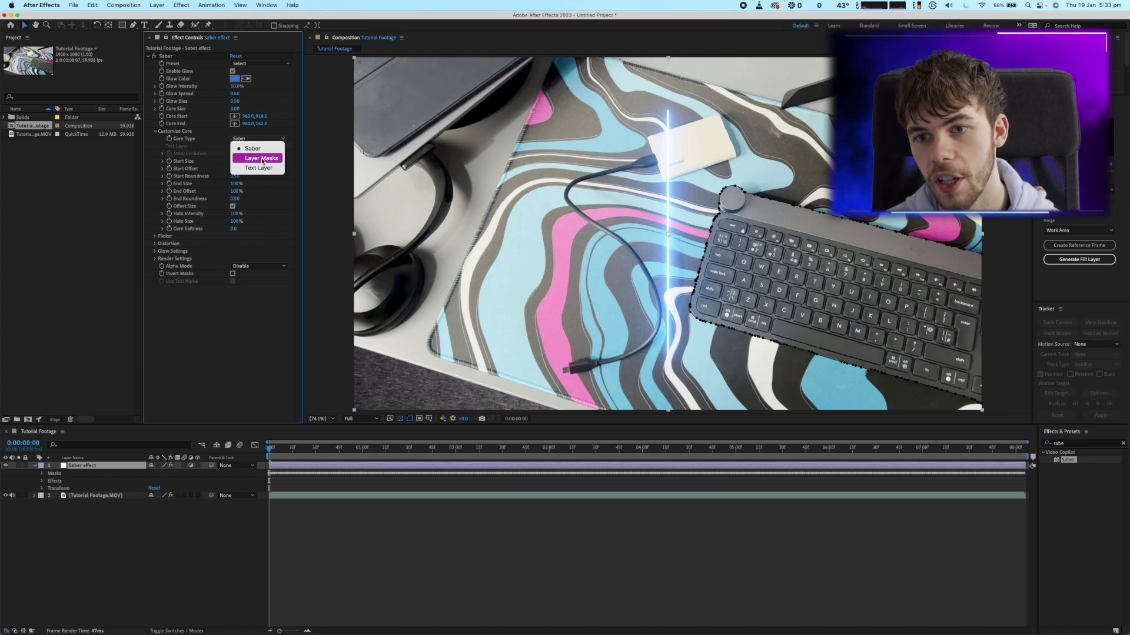
{"action": "left_click", "coordinate": [261, 158]}
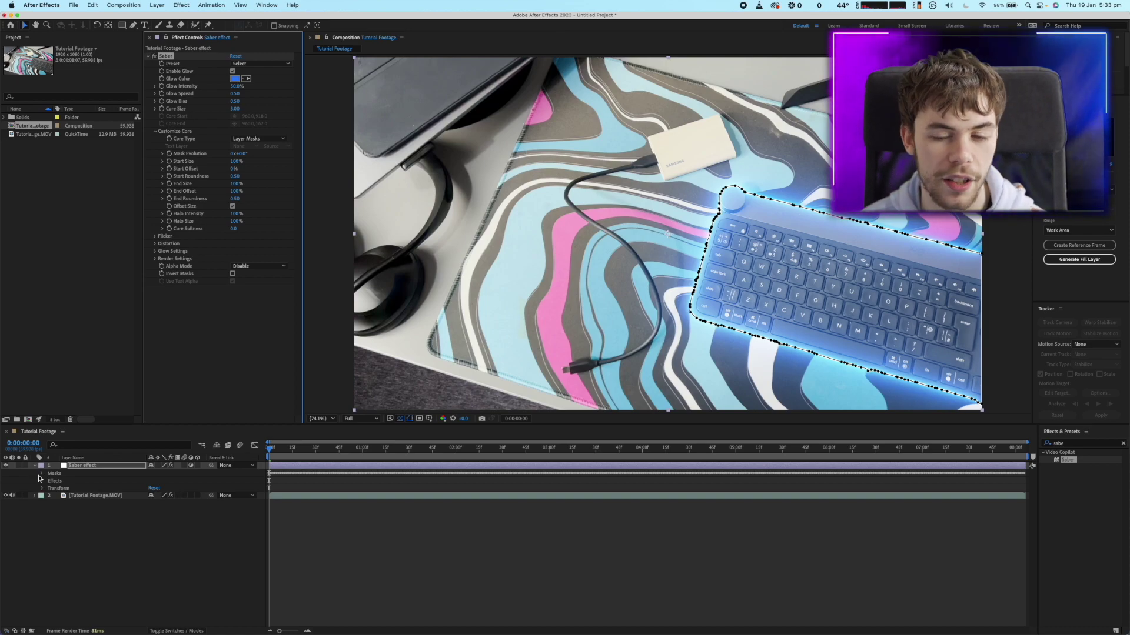
Set the layer's Mask 1 to None and collapse the Saber effect layer
{"action": "left_click", "coordinate": [41, 474]}
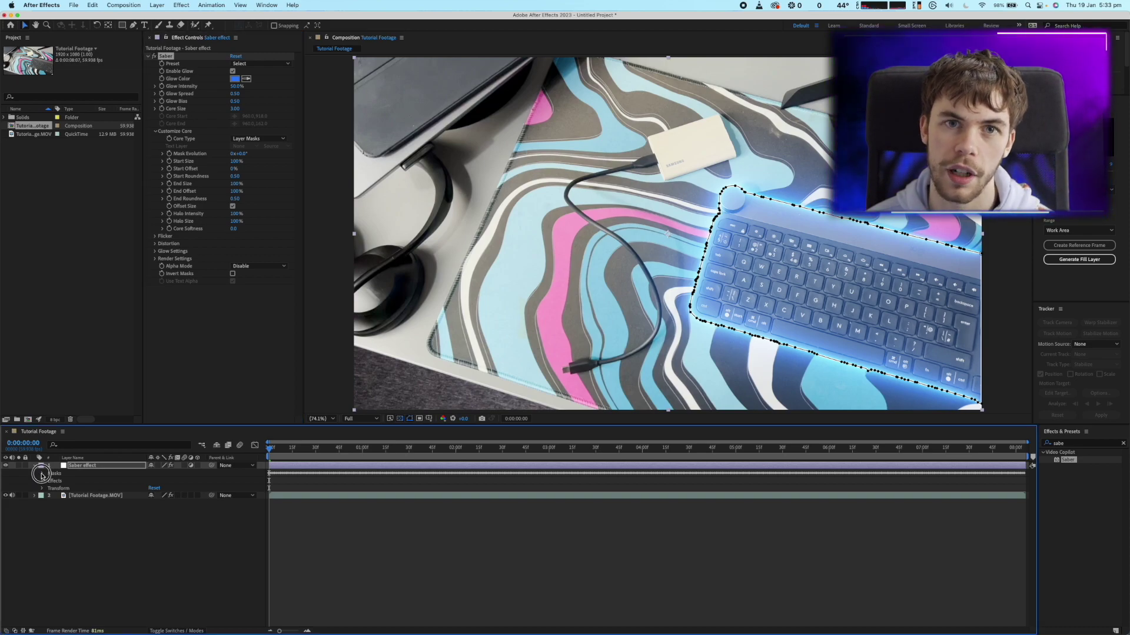
{"action": "left_click", "coordinate": [25, 485]}
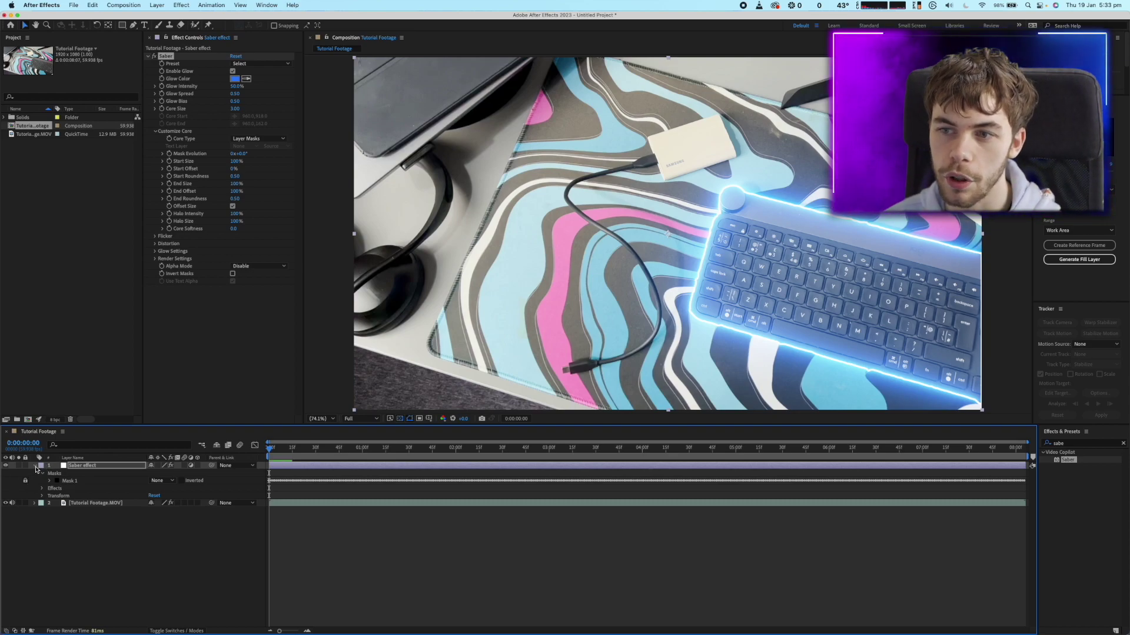
{"action": "left_click", "coordinate": [35, 466]}
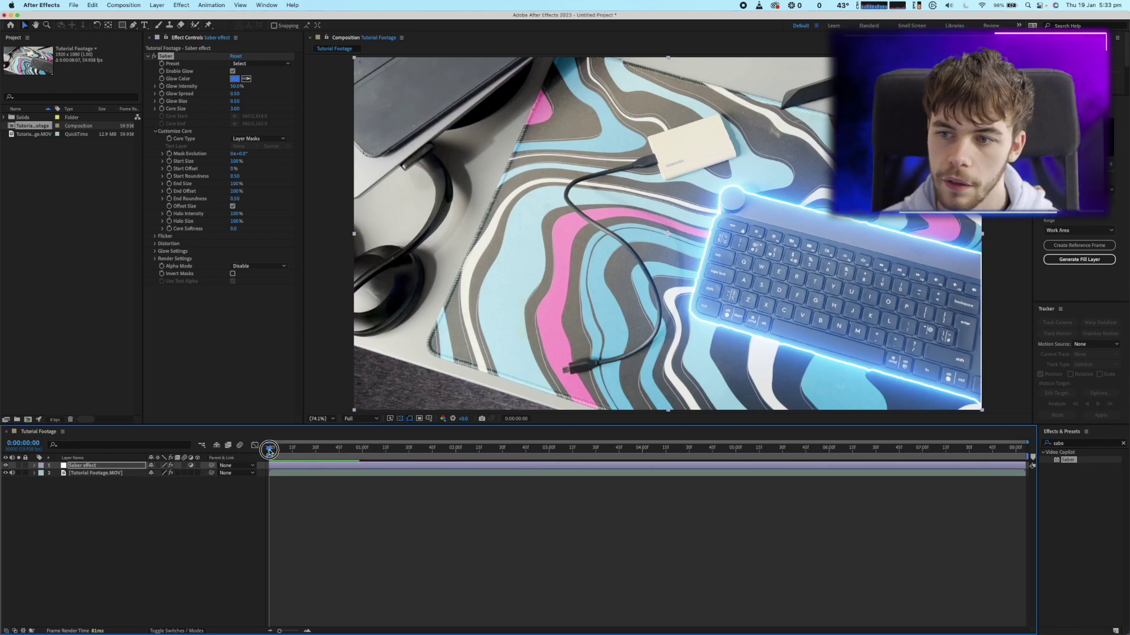
Keyframe Saber's Start Offset from 100% at 0:00 to 0% at 0:00:02:00
{"action": "left_click_drag", "start_coordinate": [270, 451], "coordinate": [243, 493]}
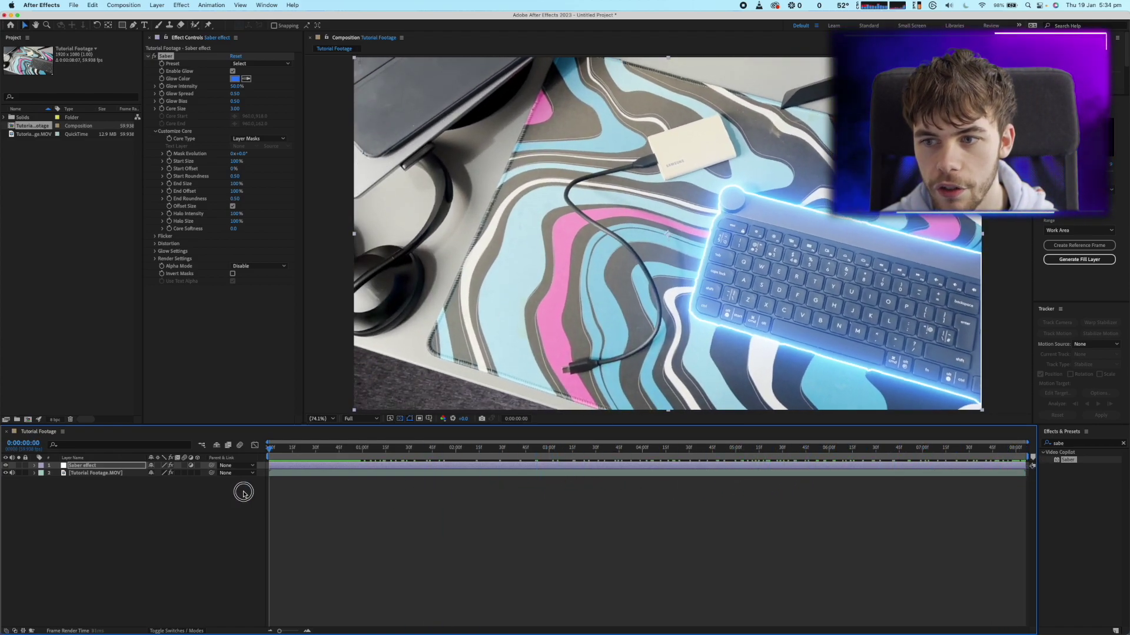
{"action": "left_click", "coordinate": [176, 170]}
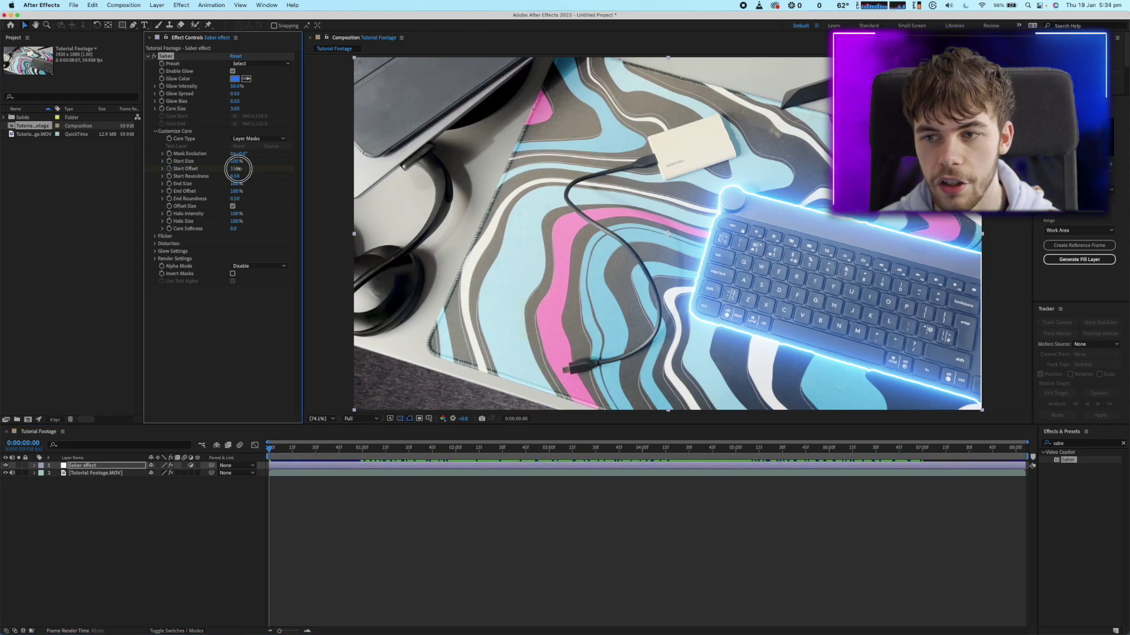
{"action": "left_click_drag", "start_coordinate": [238, 169], "coordinate": [312, 169]}
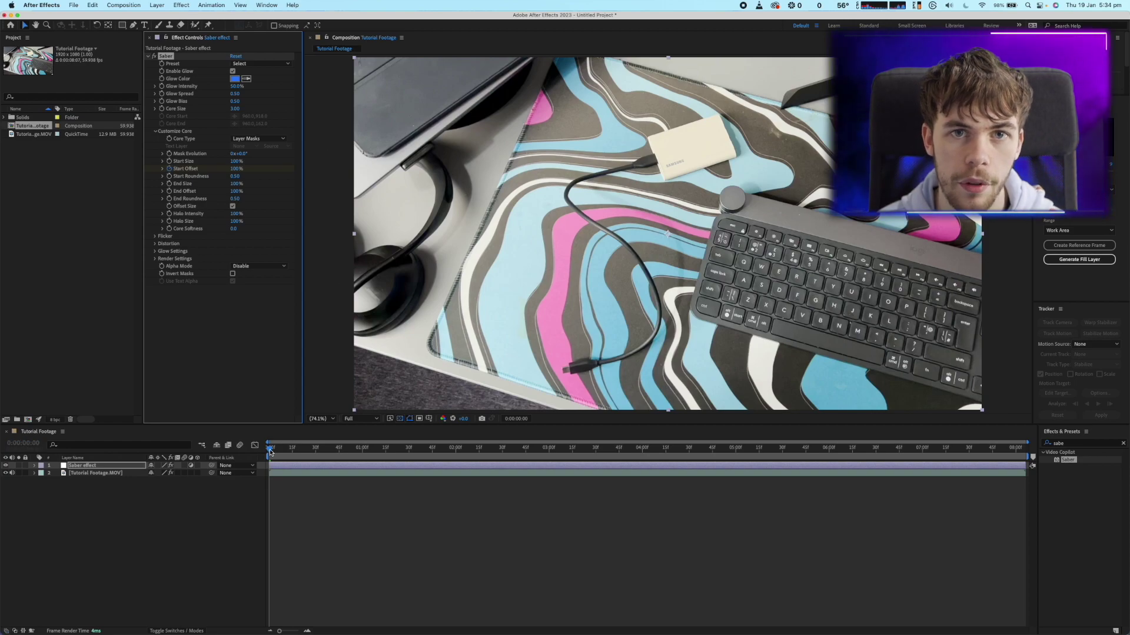
{"action": "left_click_drag", "start_coordinate": [269, 450], "coordinate": [456, 443]}
{"action": "left_click_drag", "start_coordinate": [236, 169], "coordinate": [198, 176]}
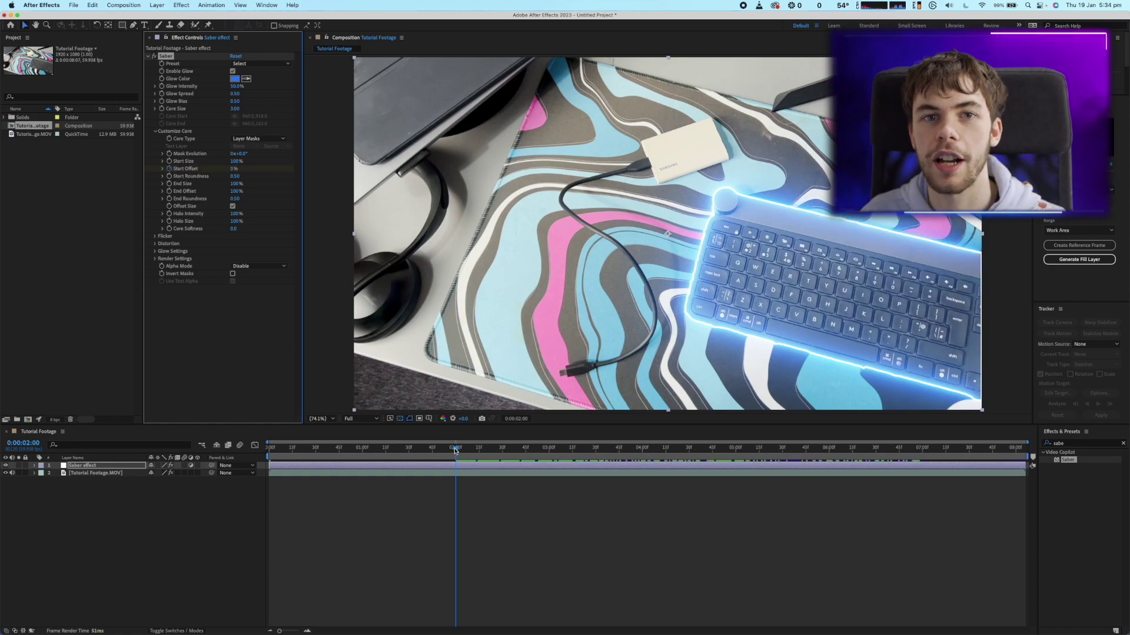
{"action": "left_click_drag", "start_coordinate": [456, 447], "coordinate": [743, 435]}
Preview Saber's Firestorm preset, switch to Narrow Bright, and check the outline near 0:00:04:23
{"action": "left_click", "coordinate": [261, 65]}
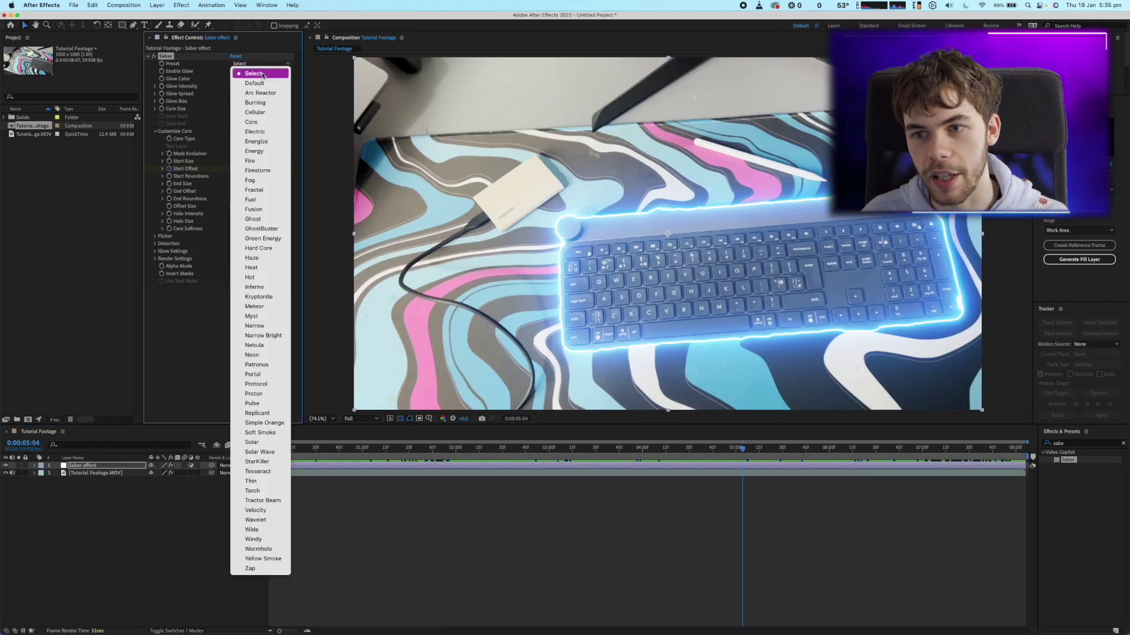
{"action": "left_click", "coordinate": [267, 170]}
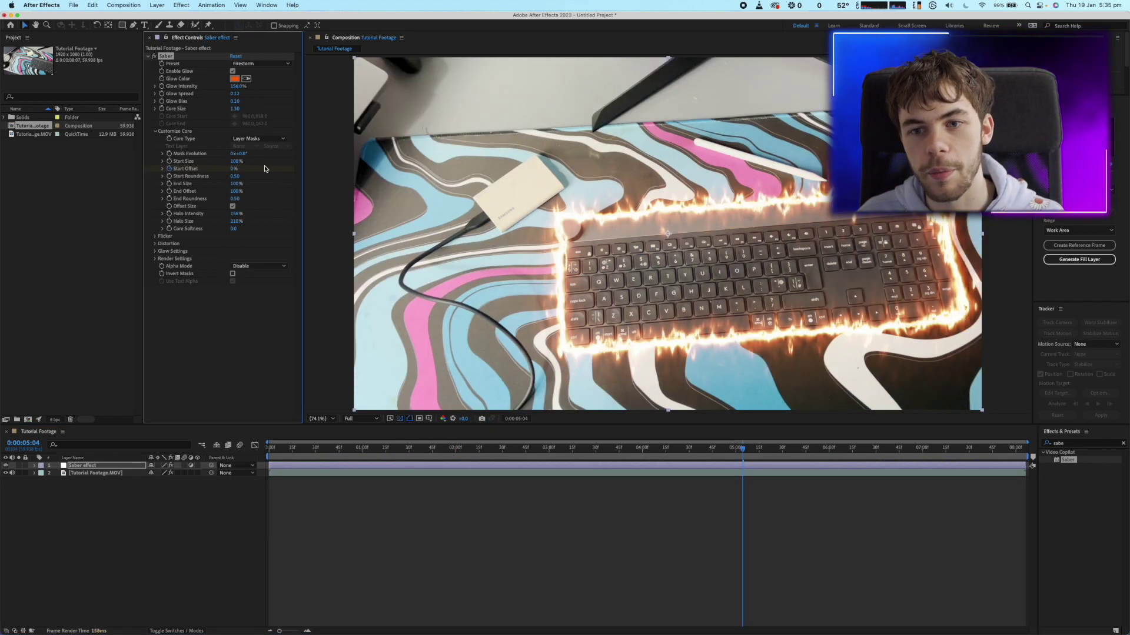
{"action": "left_click", "coordinate": [259, 64]}
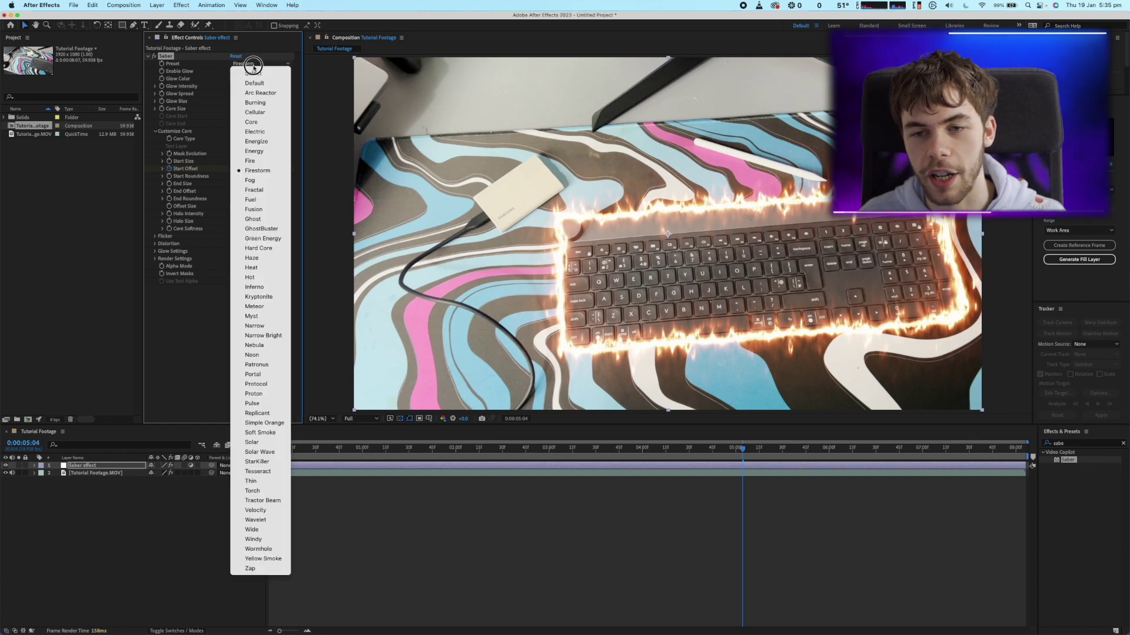
{"action": "left_click", "coordinate": [278, 341]}
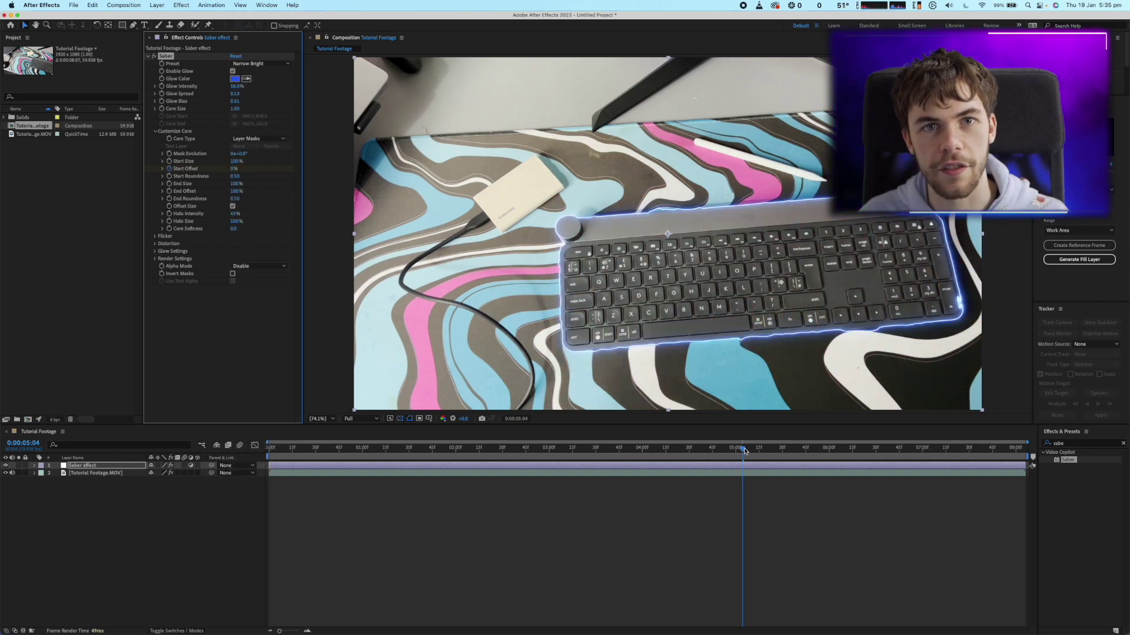
{"action": "left_click_drag", "start_coordinate": [743, 448], "coordinate": [675, 463]}
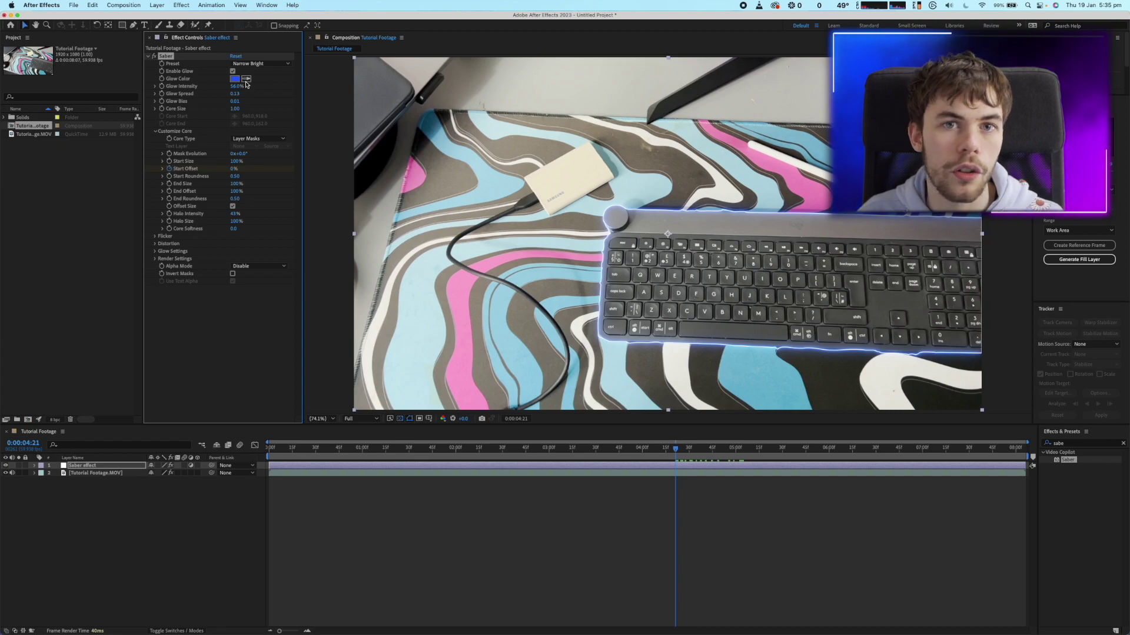